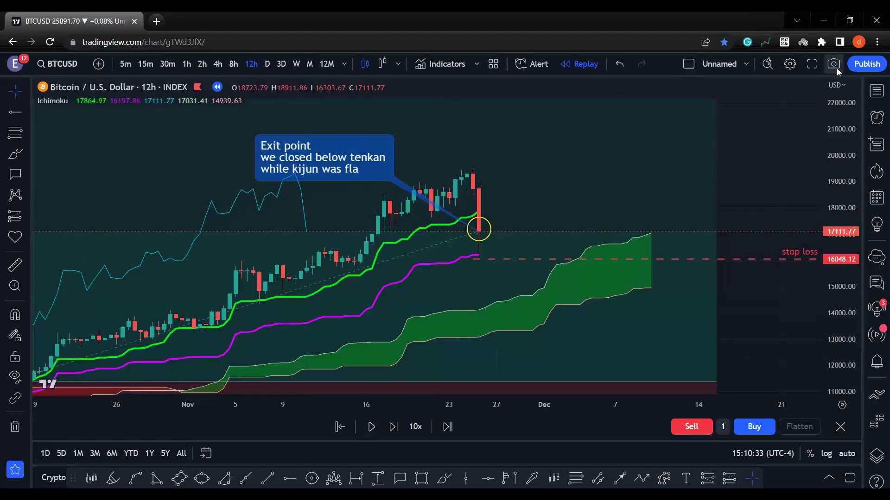
# Show the chart in fullscreen mode and hide the Ichimoku indicator
pyautogui.click(811, 65)
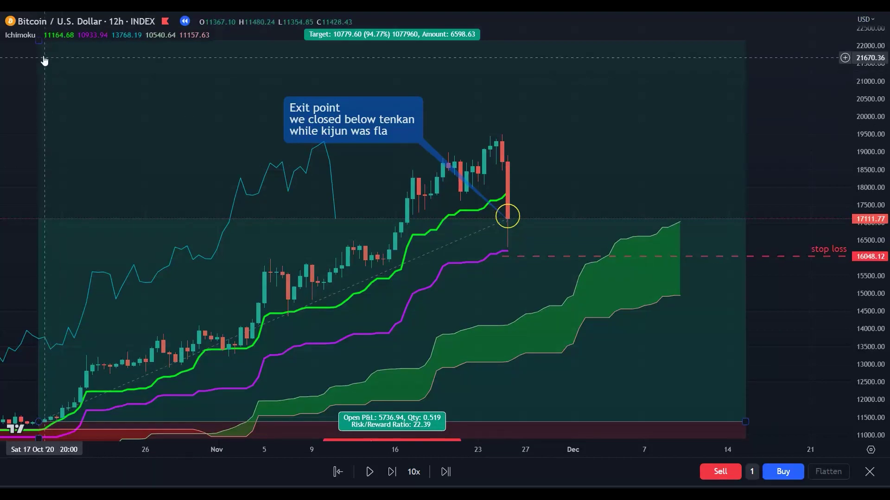
pyautogui.click(45, 35)
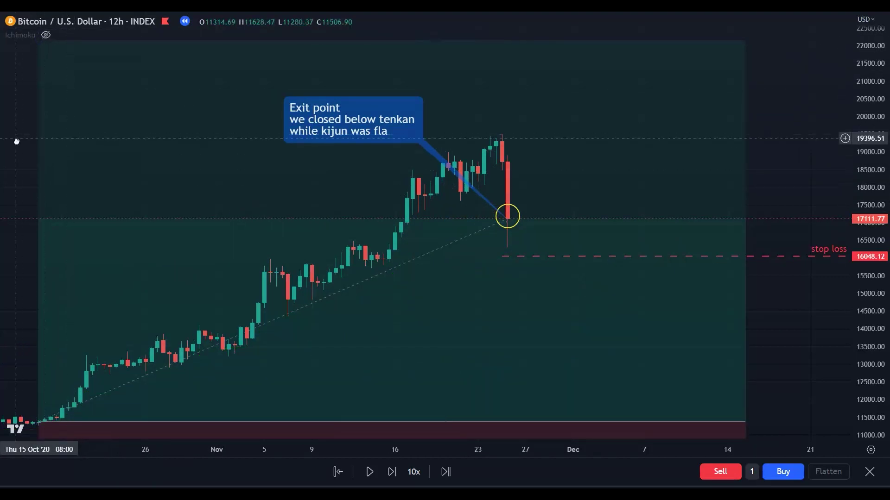
# Lower the long position's target to the exit candle's close, about 50.82%, and shorten the position to end at that candle
pyautogui.moveTo(16, 141); pyautogui.dragTo(17, 174)
pyautogui.moveTo(38, 74); pyautogui.dragTo(62, 250)
pyautogui.moveTo(794, 360); pyautogui.dragTo(791, 229)
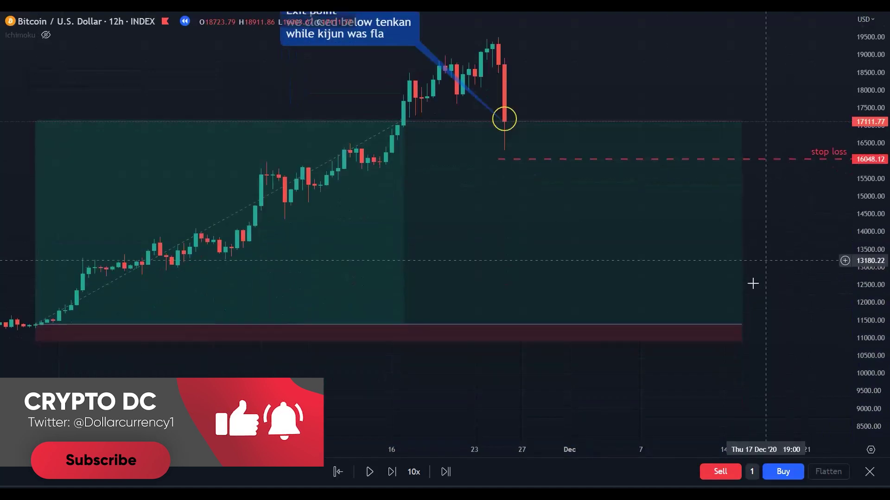
pyautogui.moveTo(743, 326); pyautogui.dragTo(505, 324)
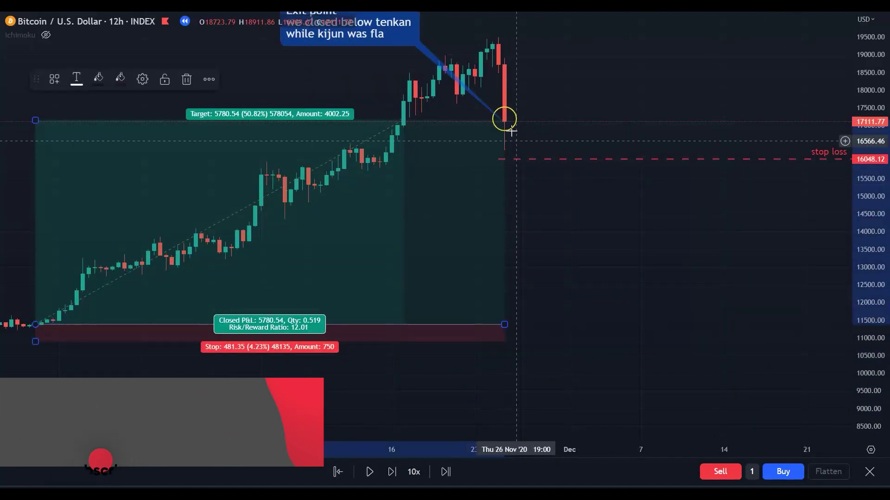
# Show the Ichimoku indicator on the chart again and check the long position's figures
pyautogui.moveTo(595, 237); pyautogui.dragTo(667, 291)
pyautogui.click(45, 37)
pyautogui.moveTo(576, 171); pyautogui.dragTo(621, 186)
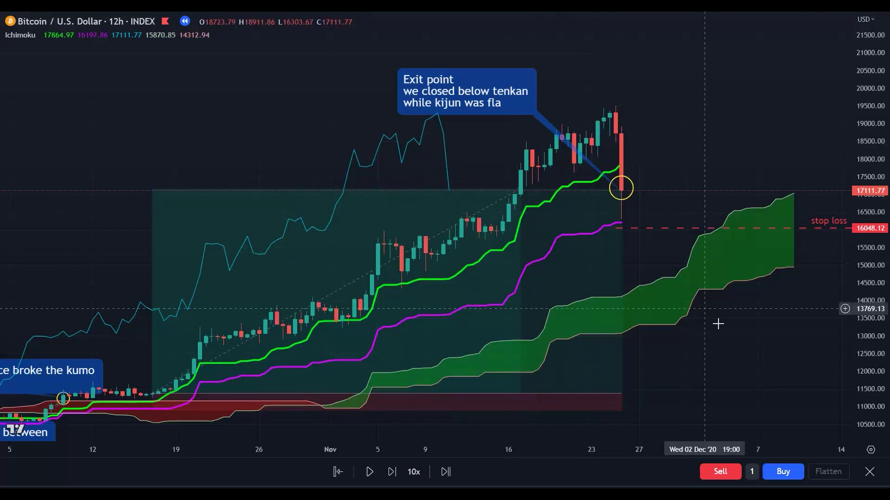
pyautogui.click(160, 198)
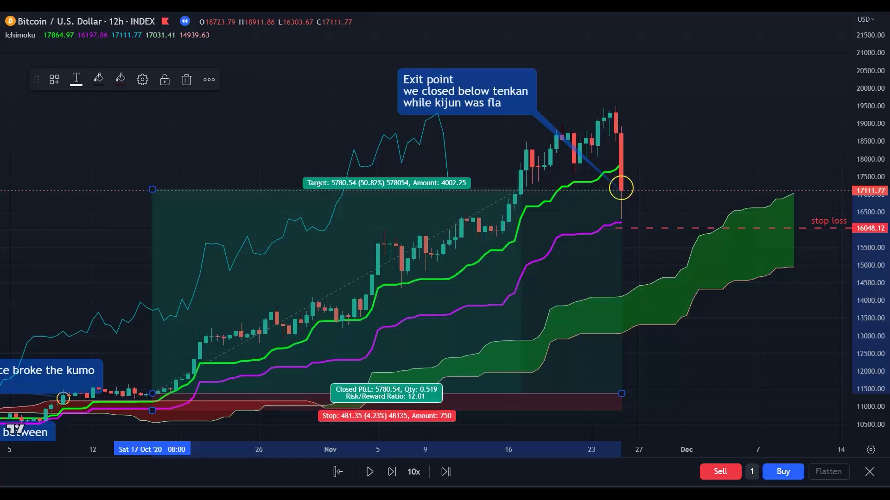
pyautogui.press('Escape')
pyautogui.click(75, 398)
pyautogui.click(225, 321)
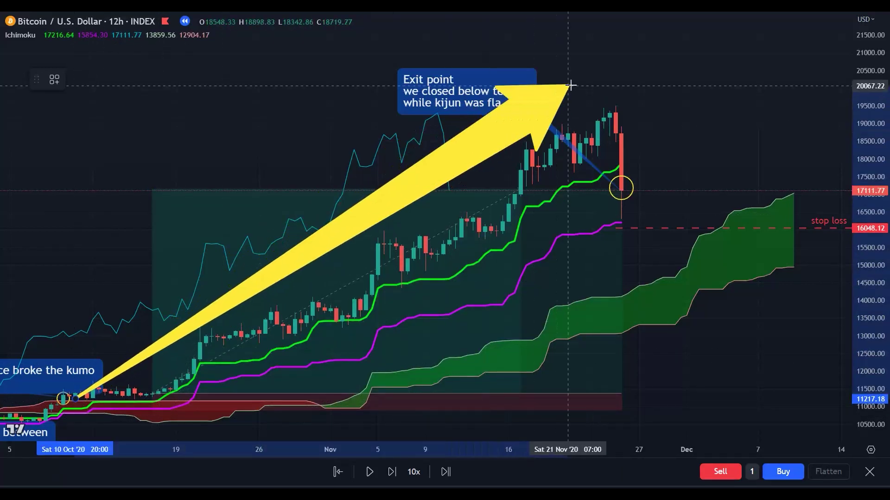
pyautogui.click(586, 88)
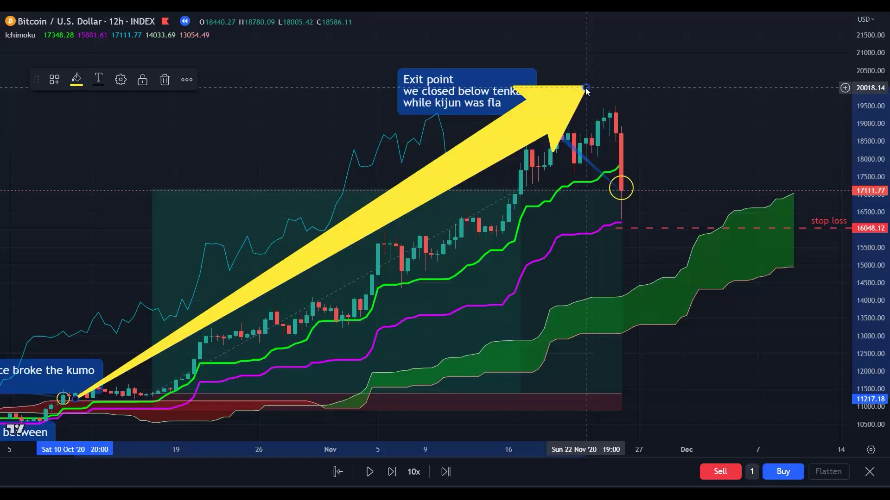
pyautogui.press('Delete')
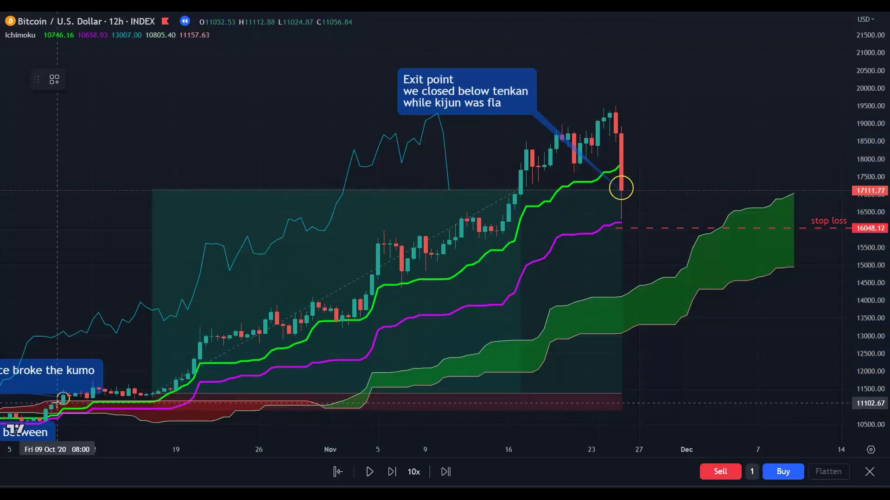
# Draw a dashed arrow from the kumo breakout candle up to the late-November highs, coloured yellow and 4px thick
pyautogui.click(56, 402)
pyautogui.click(563, 102)
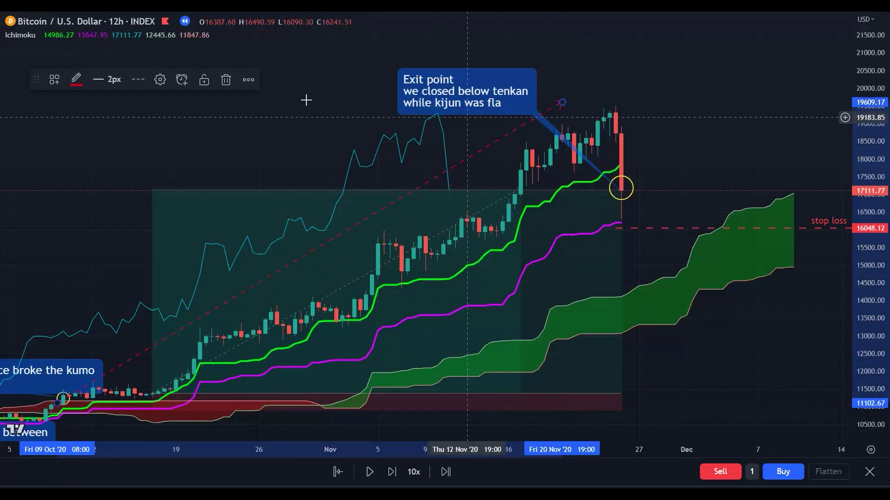
pyautogui.click(68, 85)
pyautogui.click(71, 84)
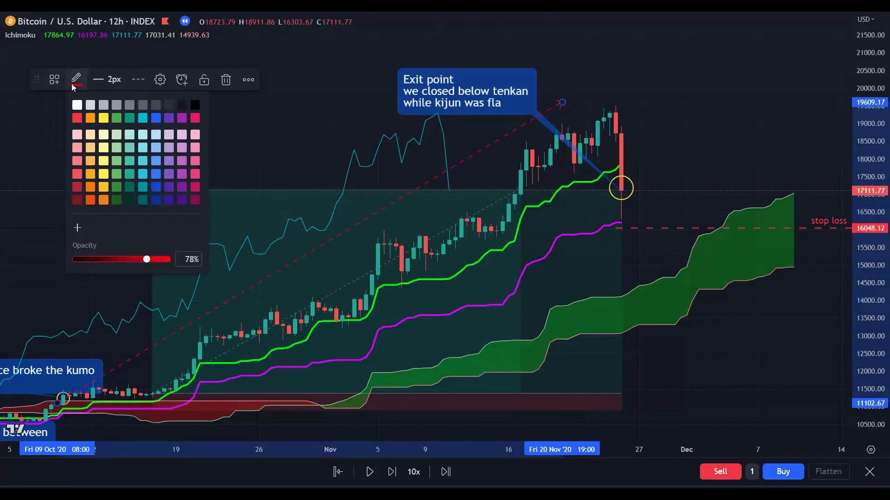
pyautogui.click(106, 129)
pyautogui.click(108, 88)
pyautogui.click(118, 160)
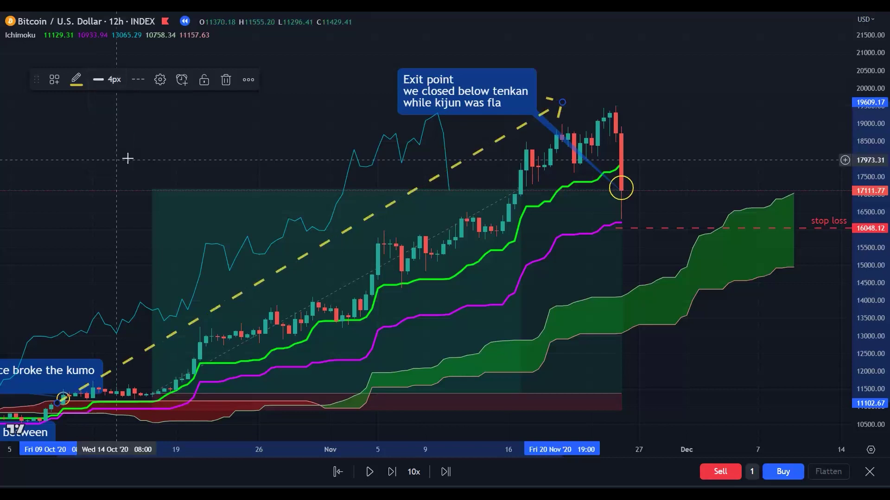
pyautogui.click(586, 97)
pyautogui.click(627, 211)
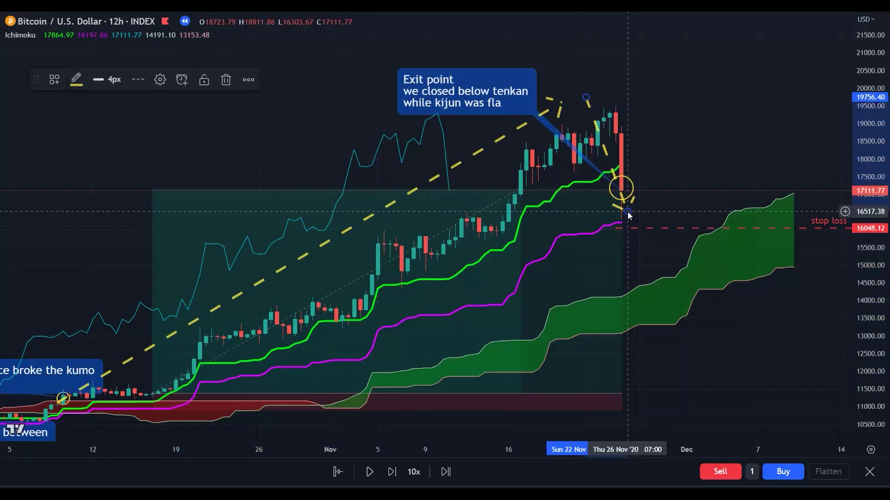
pyautogui.press('Delete')
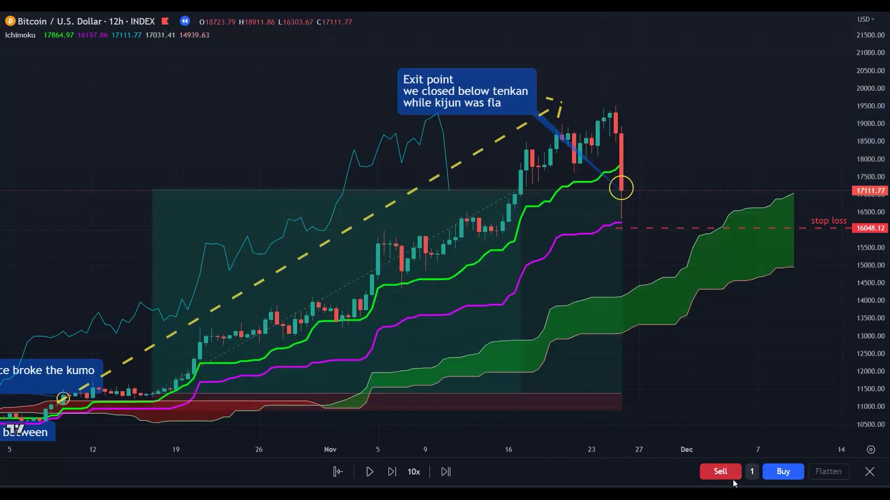
# Raise the long position's target to about 98.51% above the entry and extend its end date into early December
pyautogui.moveTo(153, 190)
pyautogui.moveTo(153, 191); pyautogui.dragTo(152, 14)
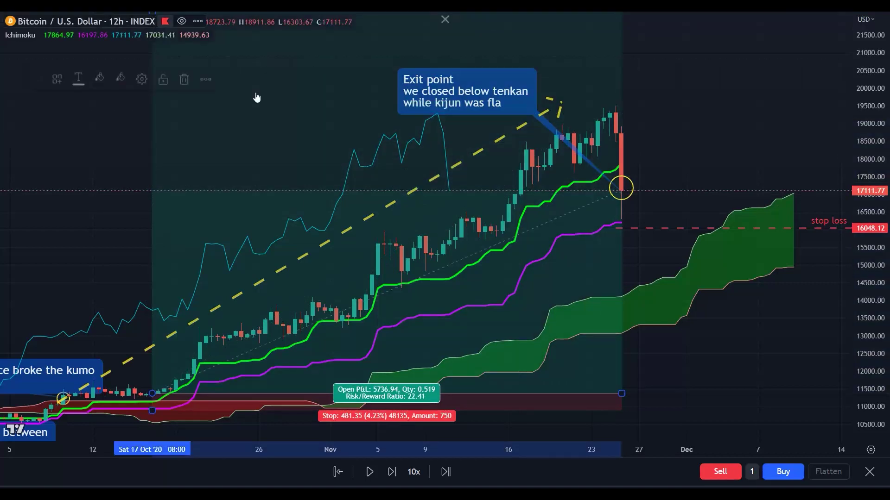
pyautogui.moveTo(620, 395); pyautogui.dragTo(770, 385)
pyautogui.moveTo(800, 346); pyautogui.dragTo(766, 377)
pyautogui.moveTo(866, 168); pyautogui.dragTo(866, 198)
pyautogui.moveTo(812, 164); pyautogui.dragTo(790, 175)
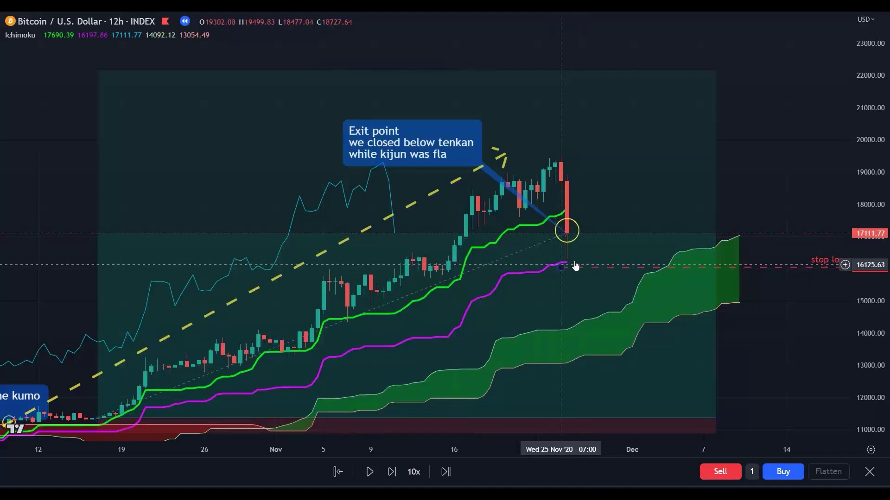
pyautogui.moveTo(773, 234); pyautogui.dragTo(756, 185)
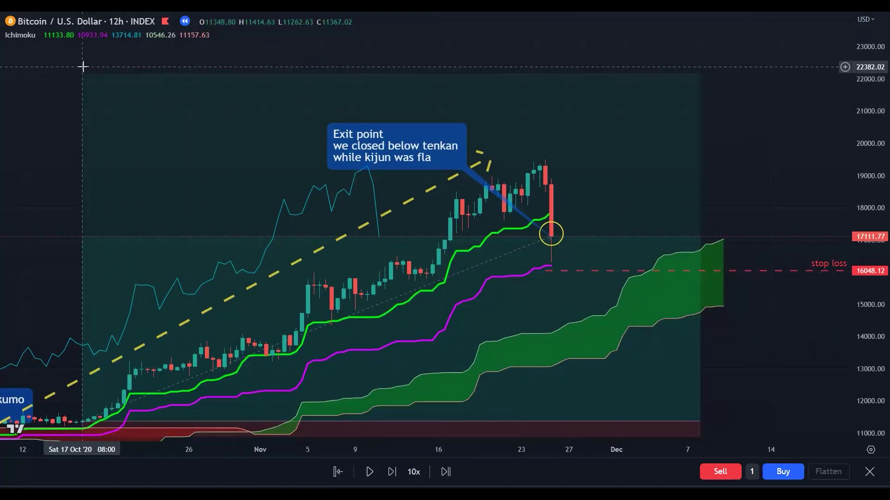
pyautogui.click(86, 78)
pyautogui.moveTo(83, 74); pyautogui.dragTo(82, 61)
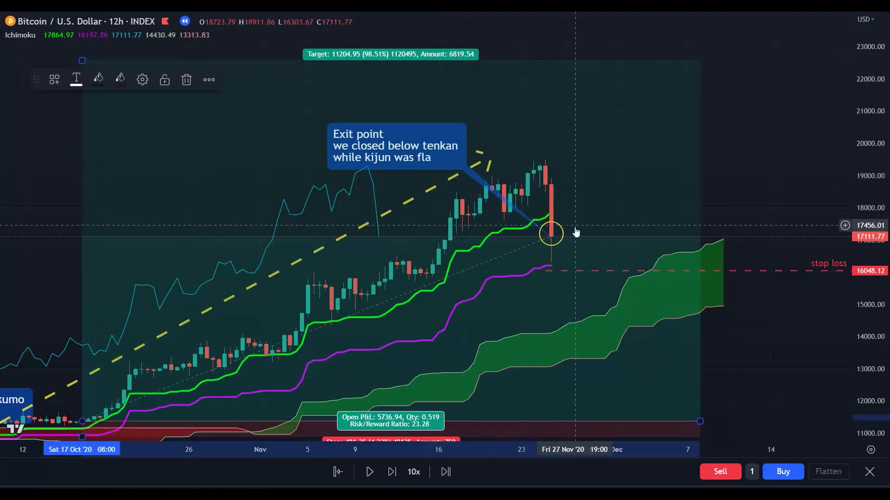
pyautogui.click(736, 356)
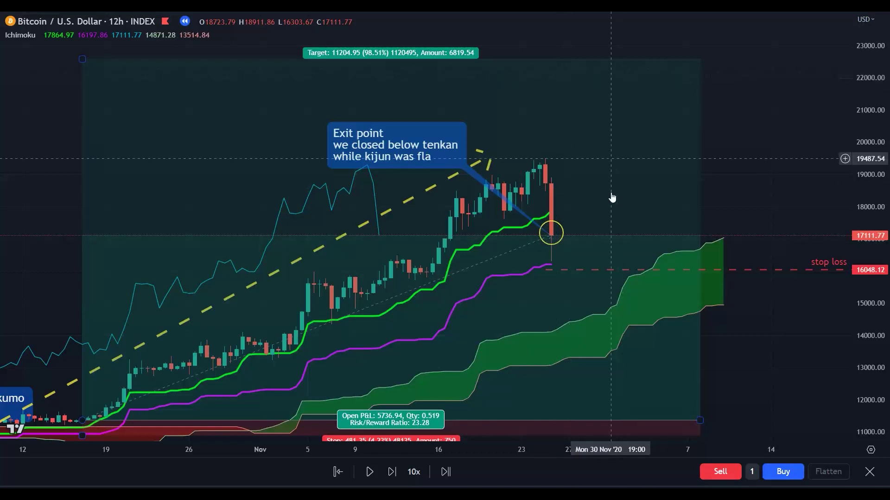
# Measure the price range from the long position's entry level up to the dashed stop loss line
pyautogui.moveTo(836, 357); pyautogui.dragTo(836, 351)
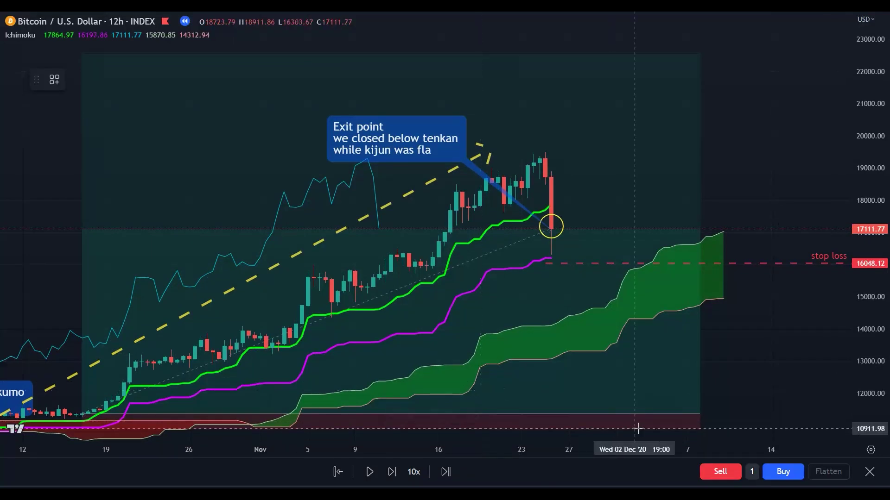
pyautogui.keyDown('shift'); pyautogui.click(576, 413); pyautogui.keyUp('shift')
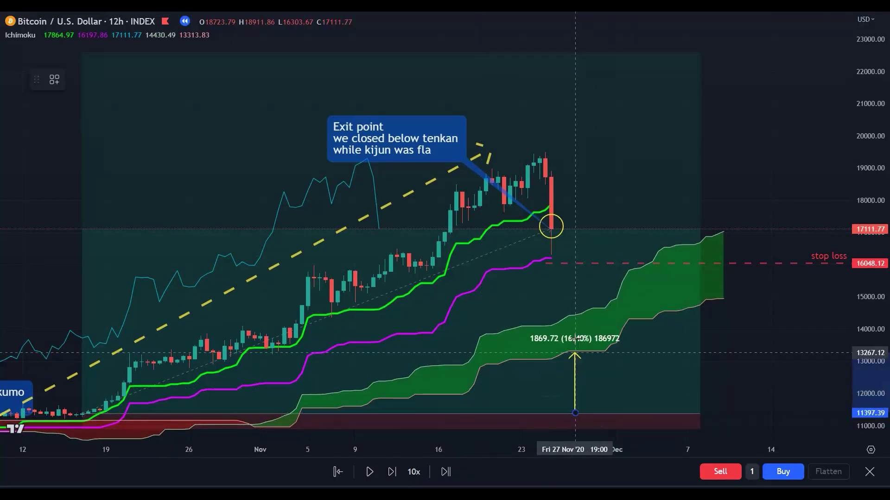
pyautogui.click(593, 263)
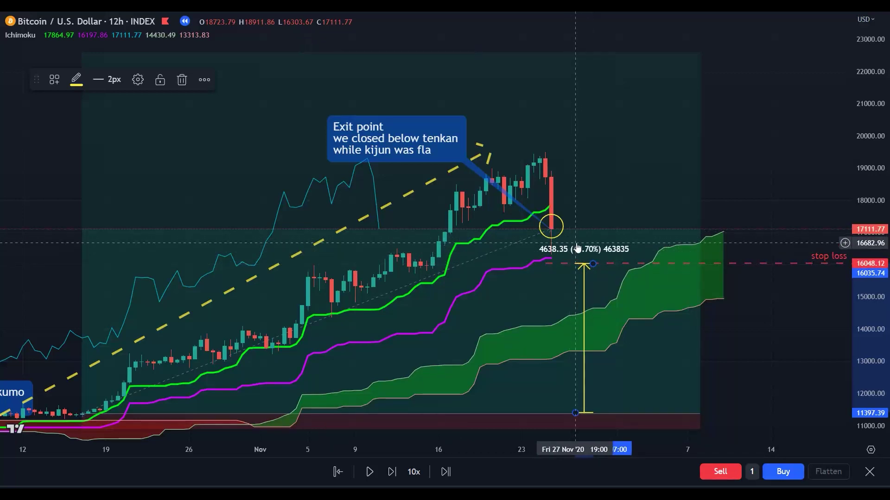
pyautogui.click(577, 249)
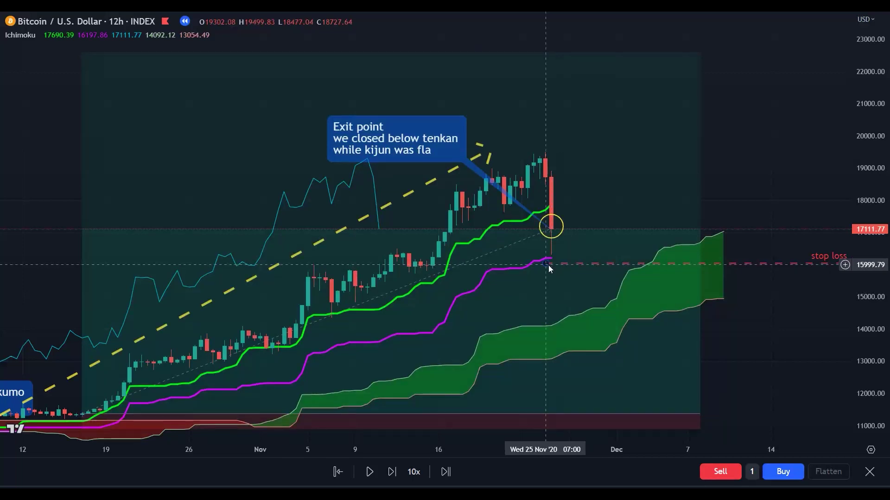
# Move the "Exit point" callout slightly up and to the left, keeping its pointer on the circled exit candle
pyautogui.moveTo(466, 267)
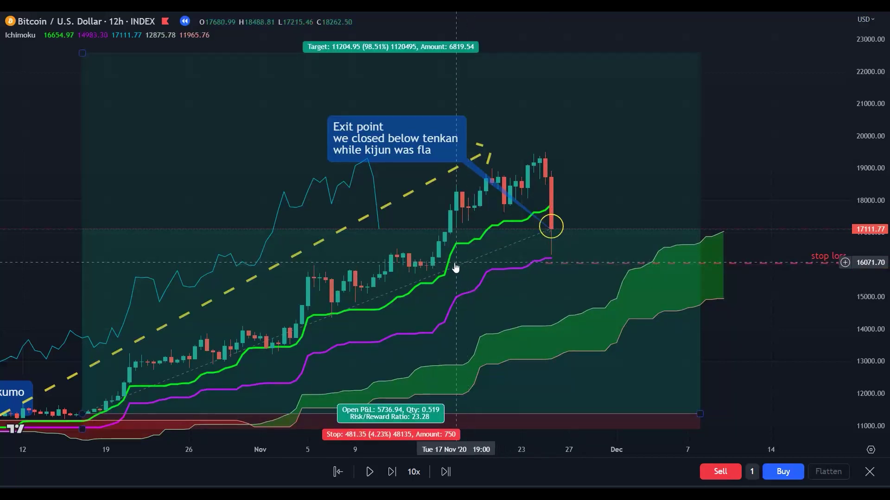
pyautogui.moveTo(801, 179); pyautogui.dragTo(804, 202)
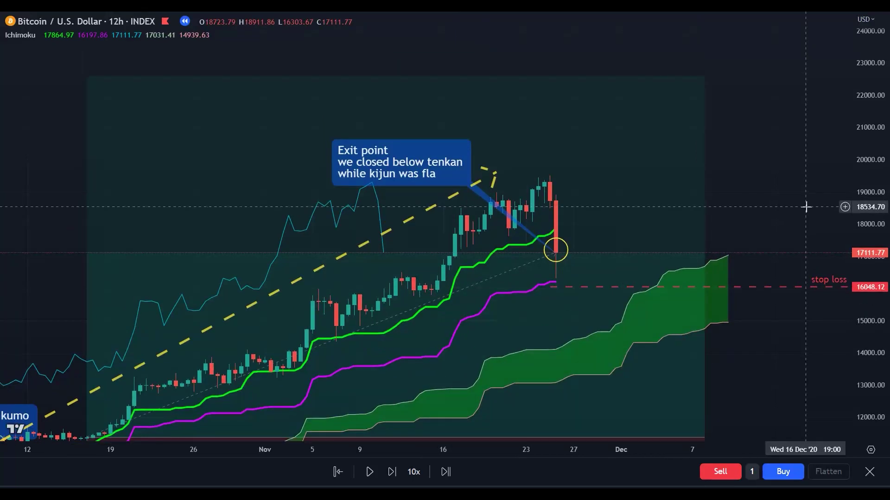
pyautogui.moveTo(755, 171); pyautogui.dragTo(760, 163)
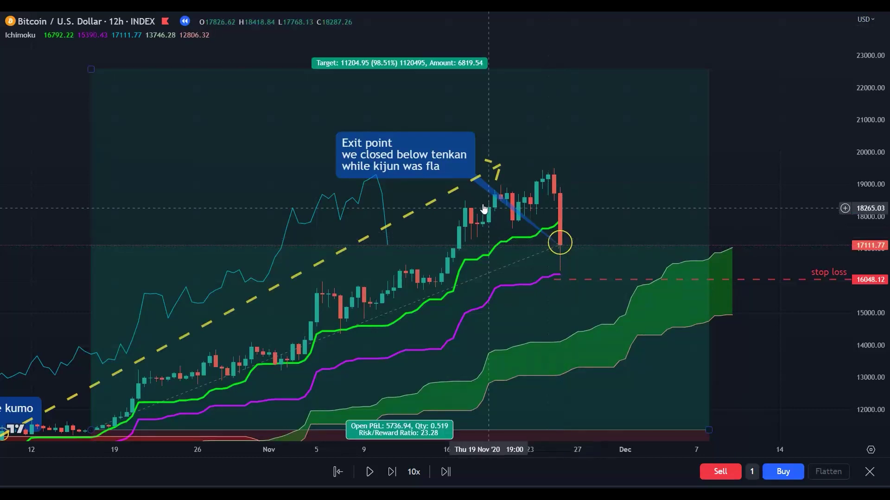
pyautogui.moveTo(404, 152)
pyautogui.mouseDown()
pyautogui.moveTo(316, 150)
pyautogui.moveTo(316, 135)
pyautogui.moveTo(306, 174)
pyautogui.moveTo(417, 141)
pyautogui.moveTo(405, 138)
pyautogui.mouseUp()
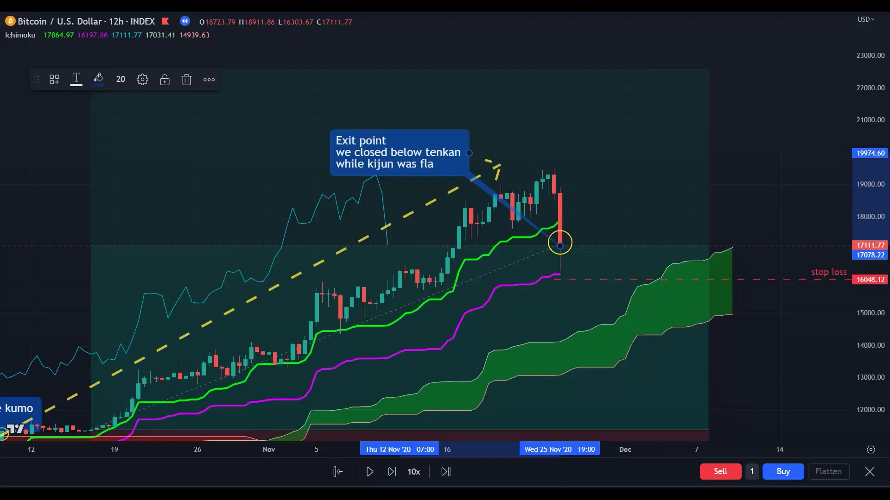
pyautogui.click(561, 321)
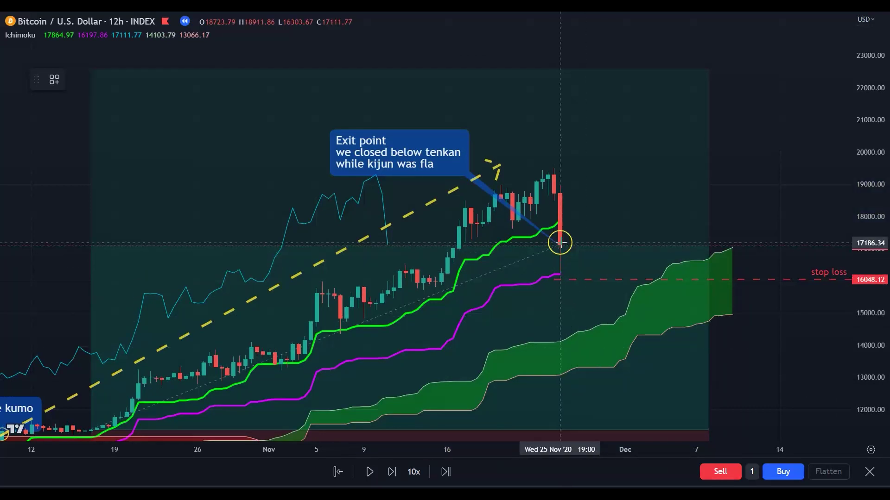
pyautogui.moveTo(561, 242)
pyautogui.mouseDown()
pyautogui.moveTo(598, 231)
pyautogui.moveTo(607, 338)
pyautogui.mouseUp()
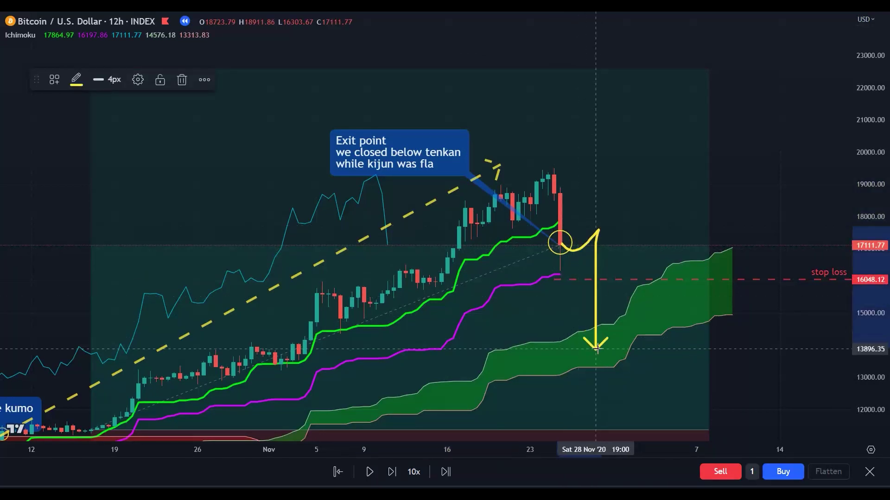
pyautogui.moveTo(596, 278)
pyautogui.mouseDown()
pyautogui.moveTo(602, 266)
pyautogui.moveTo(601, 276)
pyautogui.mouseUp()
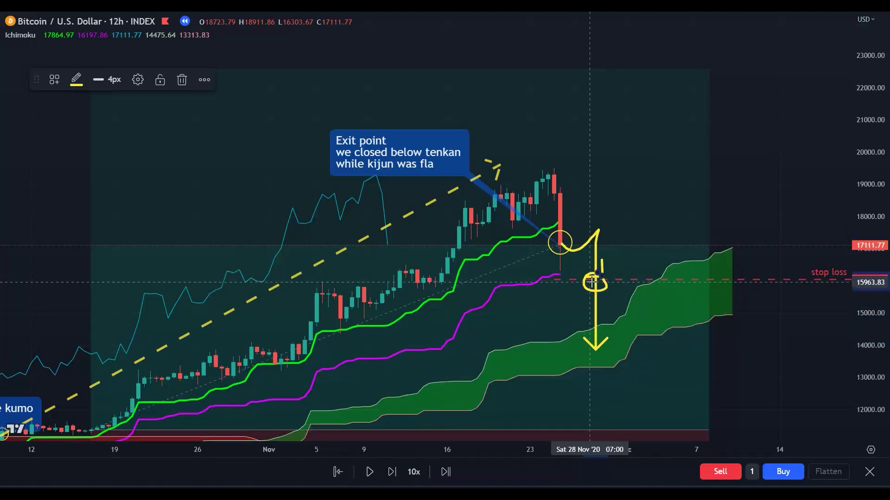
pyautogui.hotkey('ctrl', 'z')
pyautogui.hotkey('ctrl', 'z')
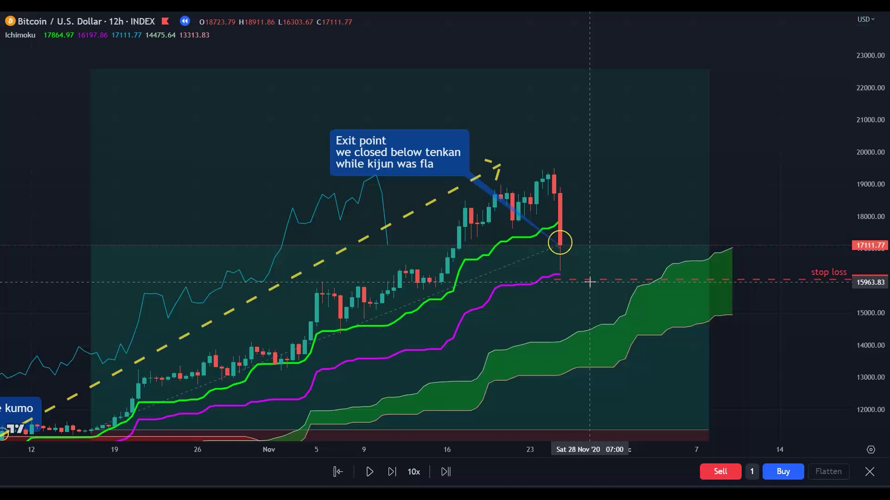
# Advance the bar replay by seven 12-hour candles beyond the exit candle
pyautogui.click(395, 473)
pyautogui.click(396, 474)
pyautogui.click(395, 474)
pyautogui.click(396, 473)
pyautogui.click(396, 474)
pyautogui.click(396, 473)
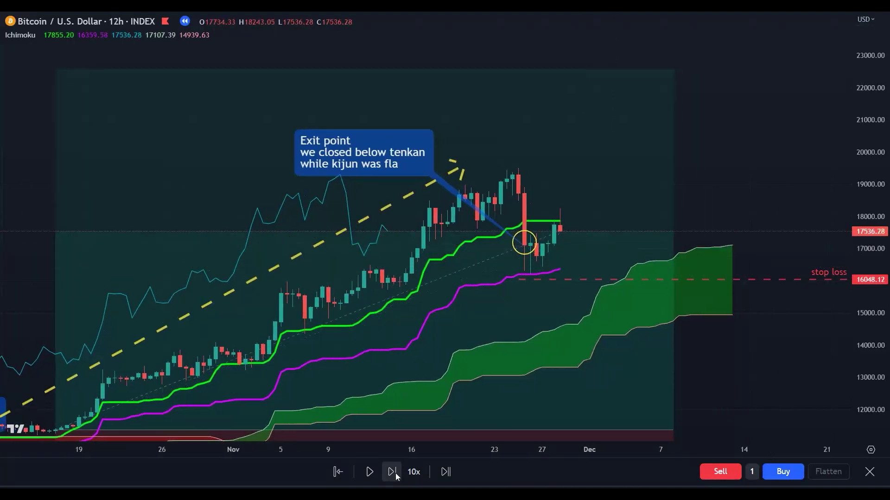
pyautogui.click(396, 473)
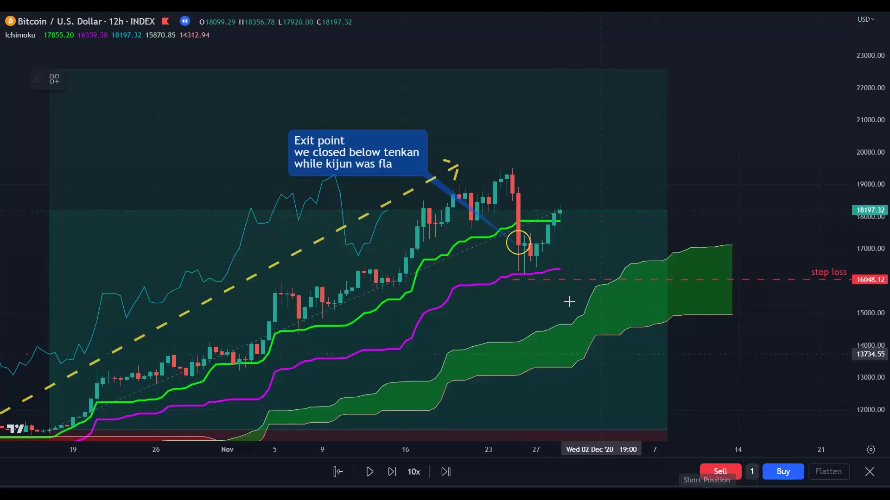
# Add a long position at the 28 November close, with an 11.19% stop near the stop loss line and a 22.18% target
pyautogui.click(553, 211)
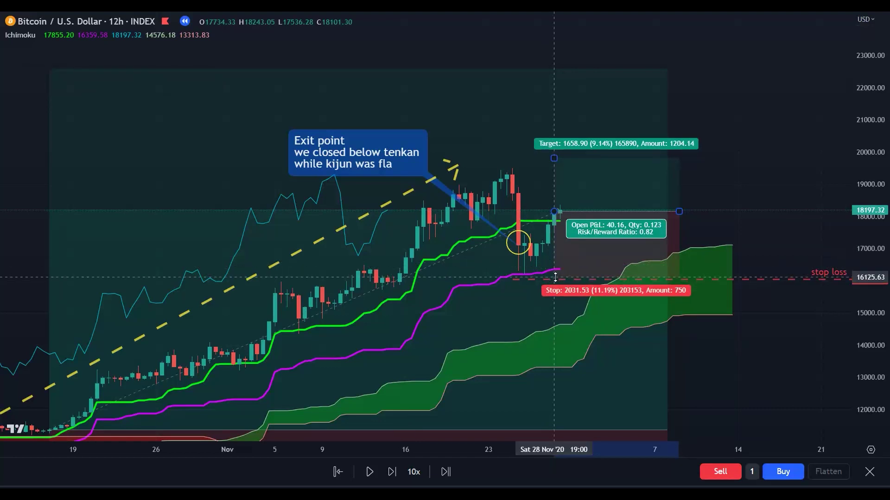
pyautogui.moveTo(556, 154); pyautogui.dragTo(555, 82)
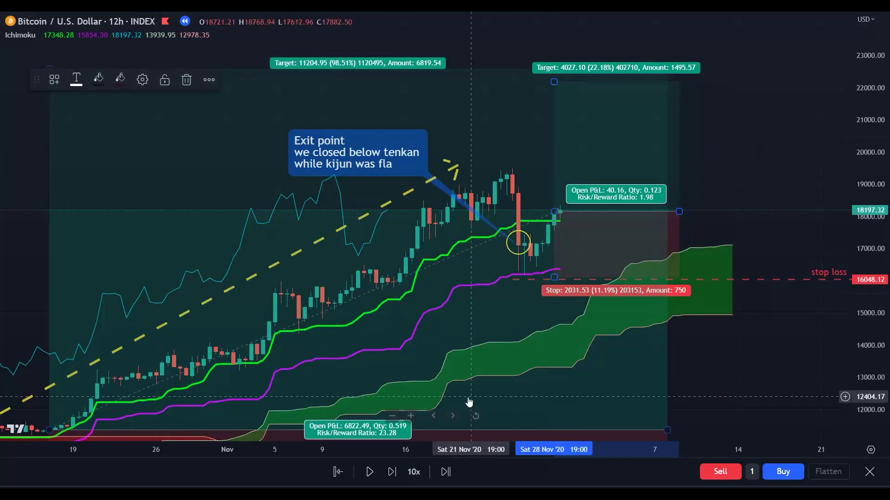
# Advance the bar replay from the 28 November candle to the 8 December 07:00 candle
pyautogui.moveTo(709, 201); pyautogui.dragTo(699, 215)
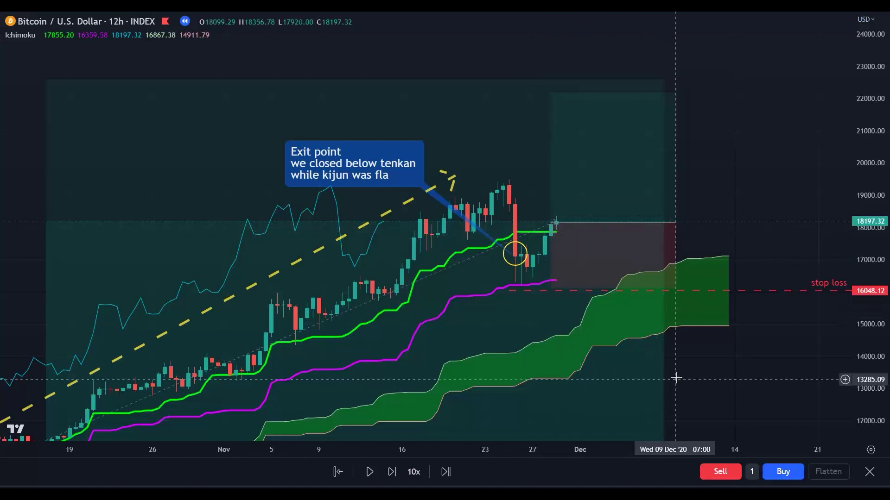
pyautogui.moveTo(712, 360); pyautogui.dragTo(703, 342)
pyautogui.moveTo(865, 343); pyautogui.dragTo(866, 384)
pyautogui.moveTo(824, 382); pyautogui.dragTo(811, 410)
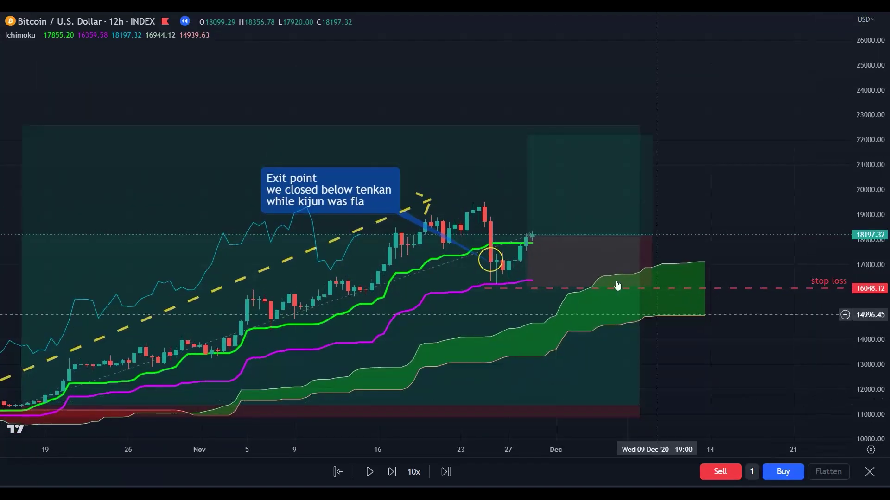
pyautogui.click(554, 221)
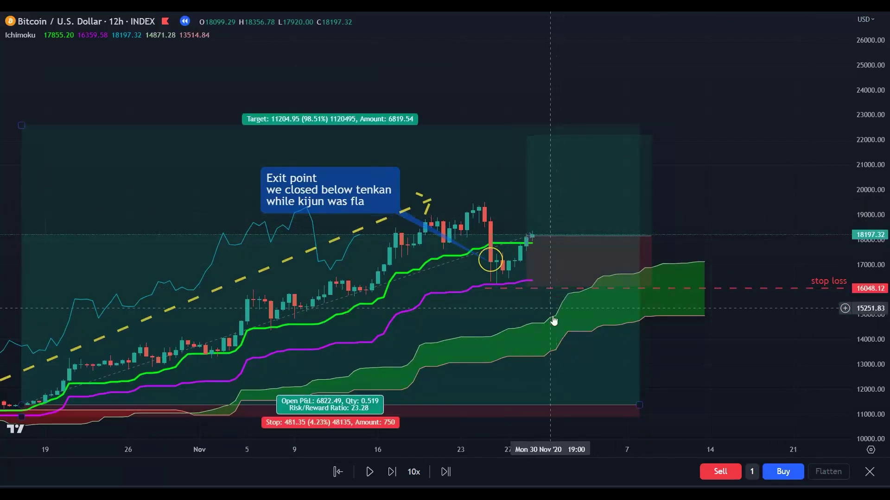
pyautogui.click(391, 472)
pyautogui.click(391, 472)
pyautogui.click(392, 472)
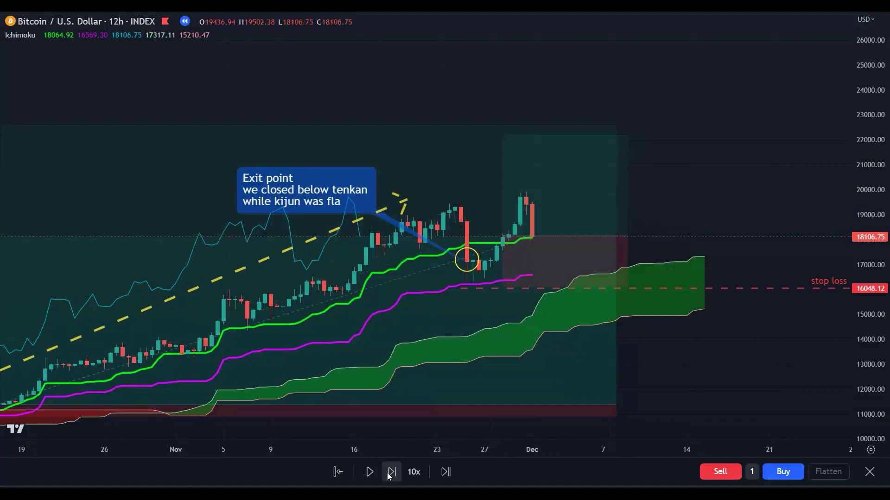
pyautogui.click(392, 472)
pyautogui.click(391, 472)
pyautogui.click(391, 472)
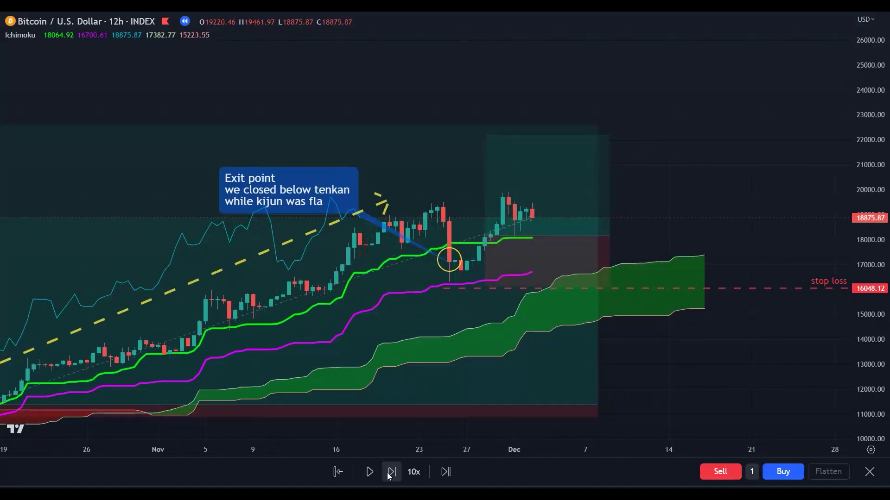
pyautogui.click(391, 471)
pyautogui.click(391, 472)
pyautogui.click(392, 472)
pyautogui.click(391, 472)
pyautogui.click(391, 472)
pyautogui.click(391, 472)
pyautogui.click(391, 472)
pyautogui.click(391, 472)
pyautogui.click(391, 471)
pyautogui.click(391, 472)
pyautogui.click(391, 472)
# Extend the 28 November long position to about 20 December and raise the October long position's target to 150.01%
pyautogui.moveTo(476, 307)
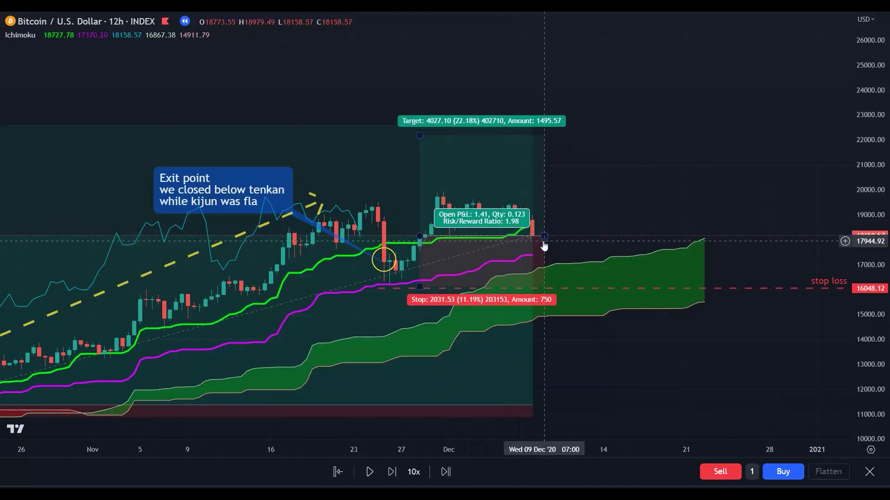
pyautogui.moveTo(544, 234); pyautogui.dragTo(681, 235)
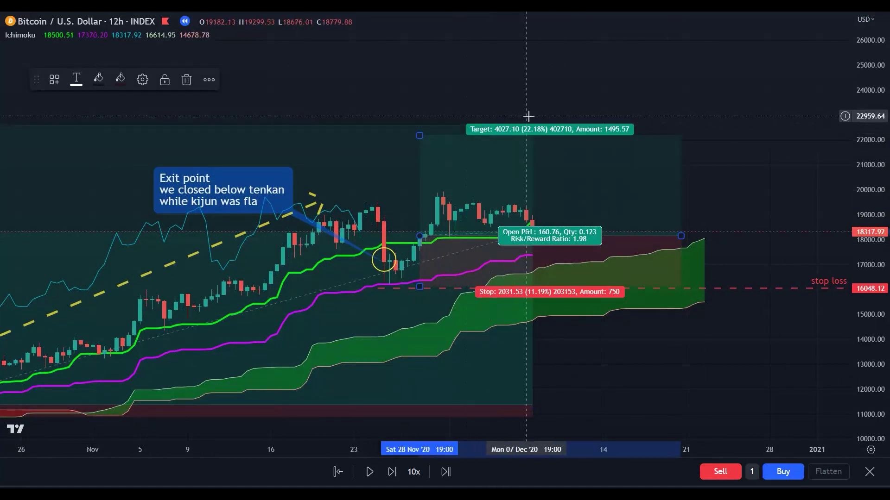
pyautogui.click(364, 123)
pyautogui.moveTo(356, 72); pyautogui.dragTo(655, 132)
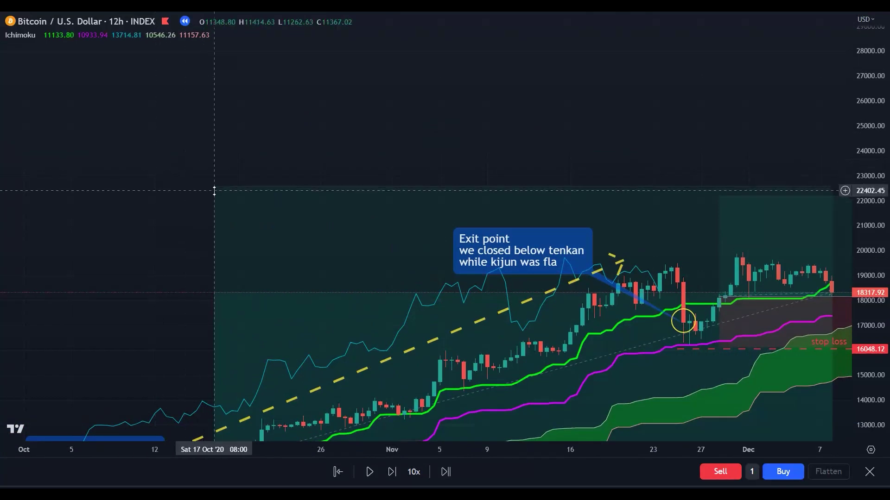
pyautogui.moveTo(215, 187); pyautogui.dragTo(237, 40)
pyautogui.moveTo(142, 199); pyautogui.dragTo(1, 144)
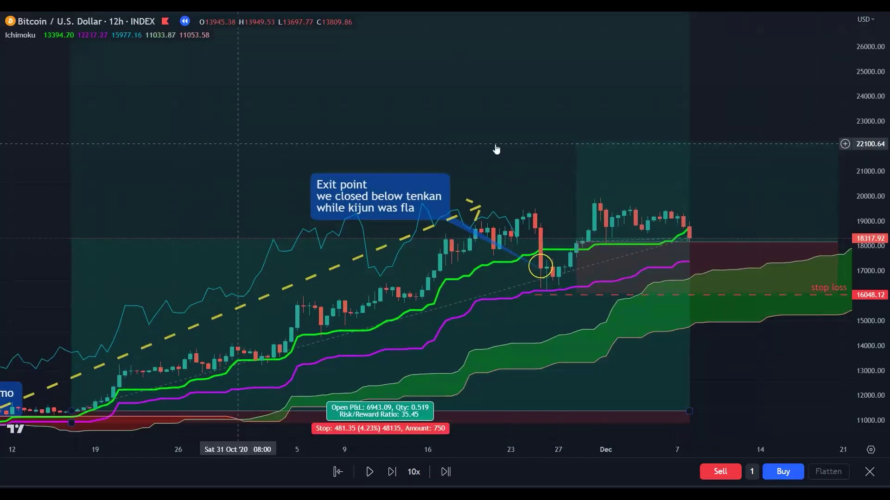
pyautogui.moveTo(815, 94); pyautogui.dragTo(735, 127)
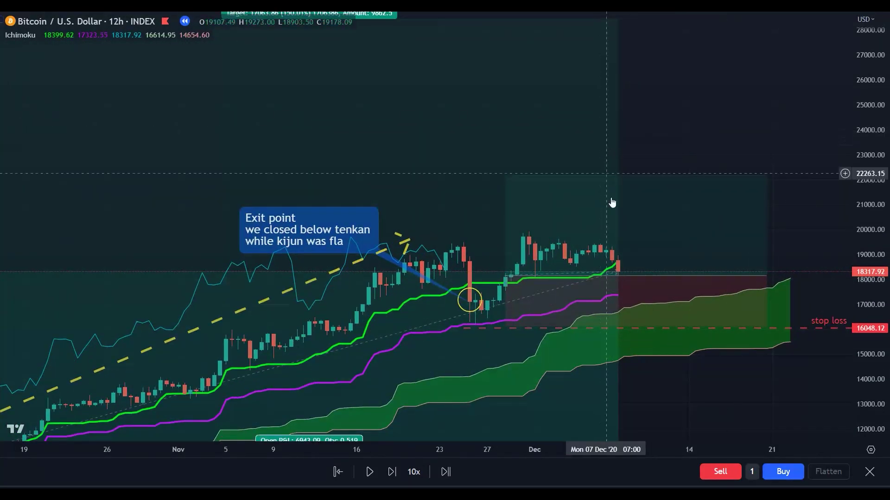
pyautogui.click(662, 243)
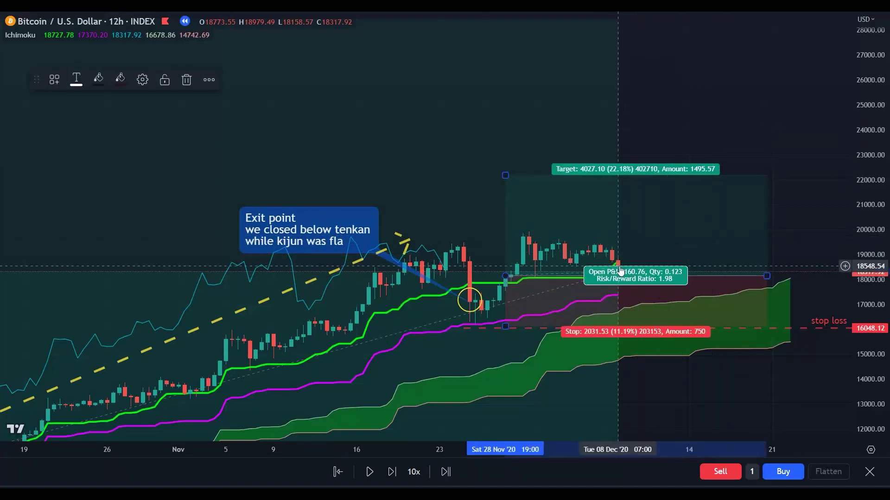
pyautogui.hotkey('alt', 'h')
pyautogui.moveTo(834, 247); pyautogui.dragTo(815, 245)
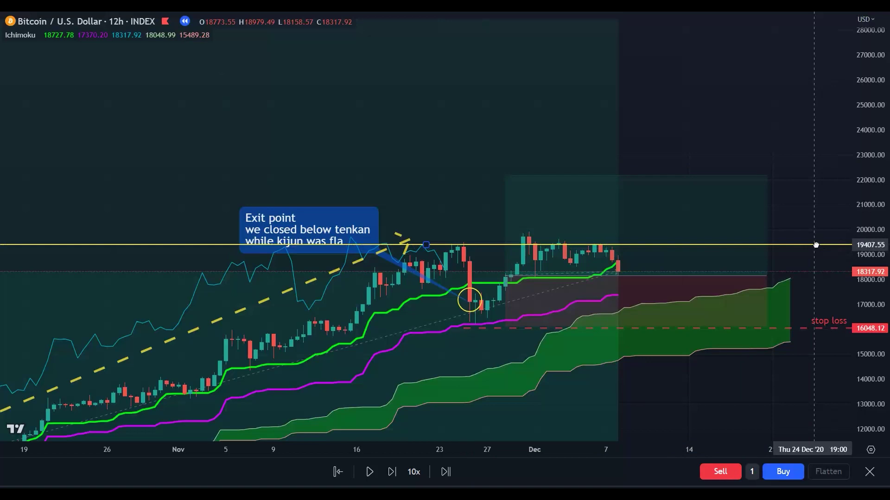
pyautogui.press('Delete')
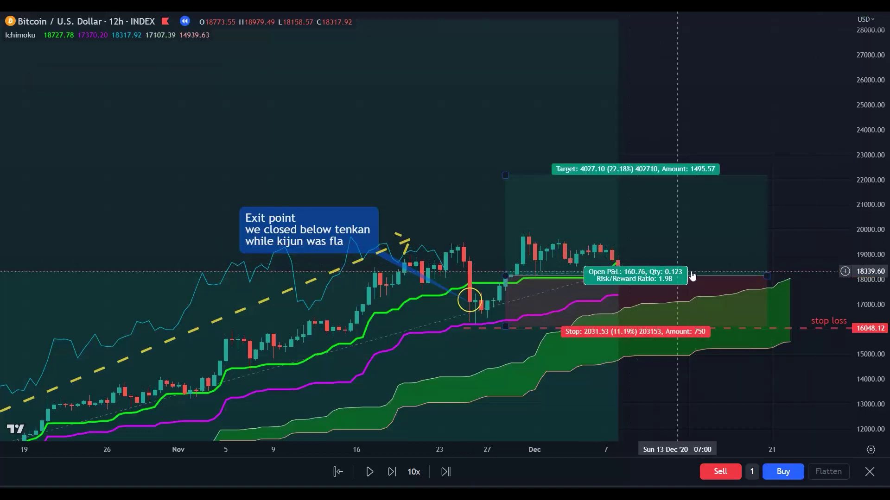
# Move the dashed stop loss line up to 17178.78, starting at 7 December, and end the October long position at about 1 December
pyautogui.moveTo(801, 243); pyautogui.dragTo(786, 229)
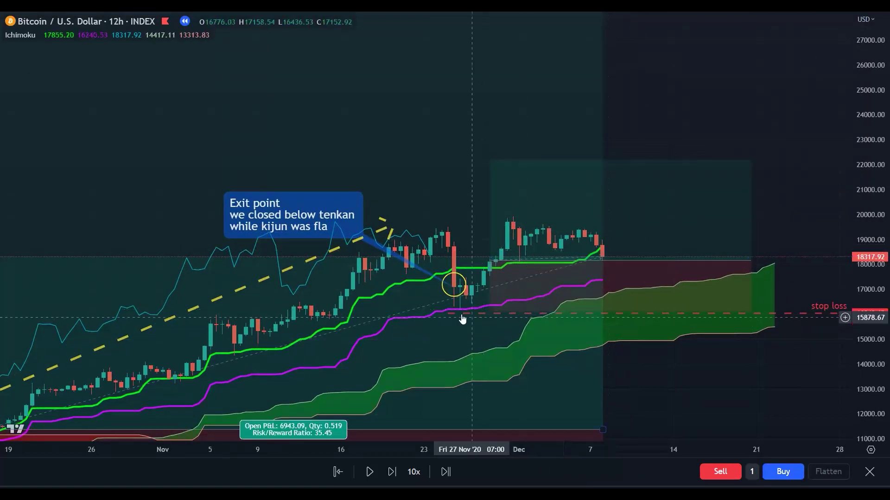
pyautogui.moveTo(455, 314); pyautogui.dragTo(596, 286)
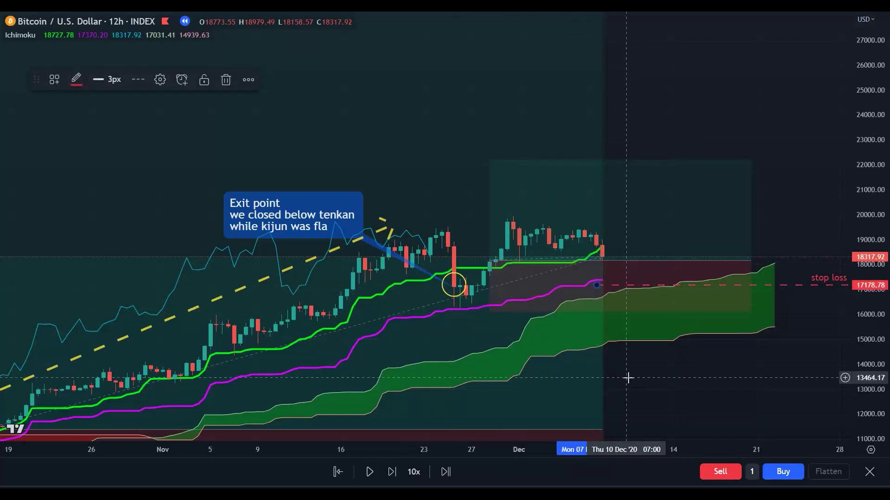
pyautogui.moveTo(834, 339); pyautogui.dragTo(830, 318)
pyautogui.moveTo(867, 346); pyautogui.dragTo(867, 229)
pyautogui.moveTo(746, 397); pyautogui.dragTo(768, 260)
pyautogui.moveTo(621, 393); pyautogui.dragTo(537, 385)
pyautogui.moveTo(666, 342); pyautogui.dragTo(649, 408)
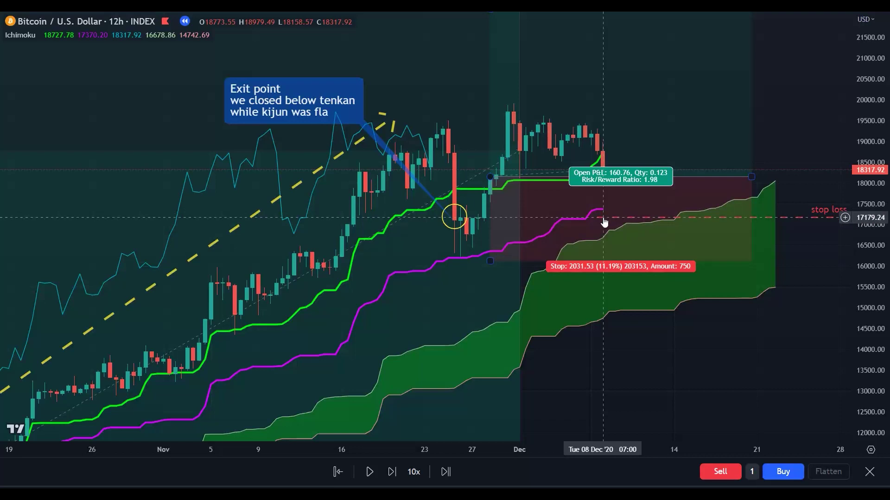
# End the 28 November long position at the 8 December 07:00 candle and lower its target to 13.23%
pyautogui.moveTo(707, 368); pyautogui.dragTo(693, 416)
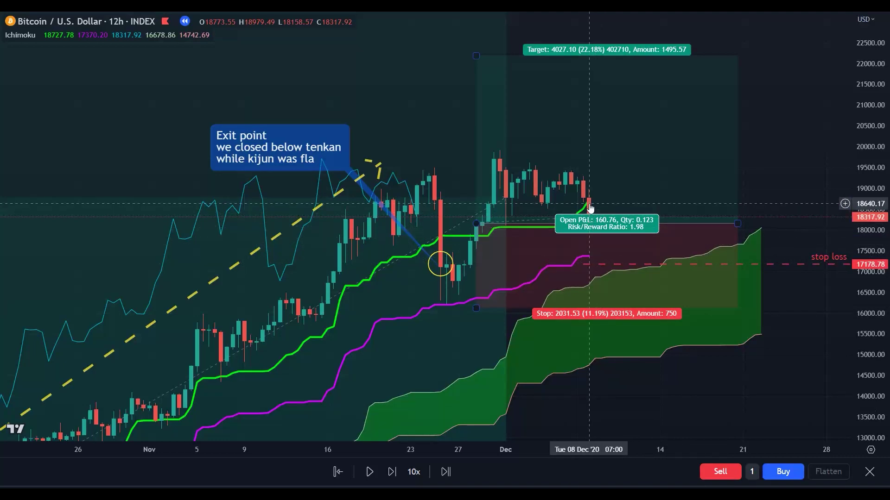
pyautogui.moveTo(842, 235); pyautogui.dragTo(760, 274)
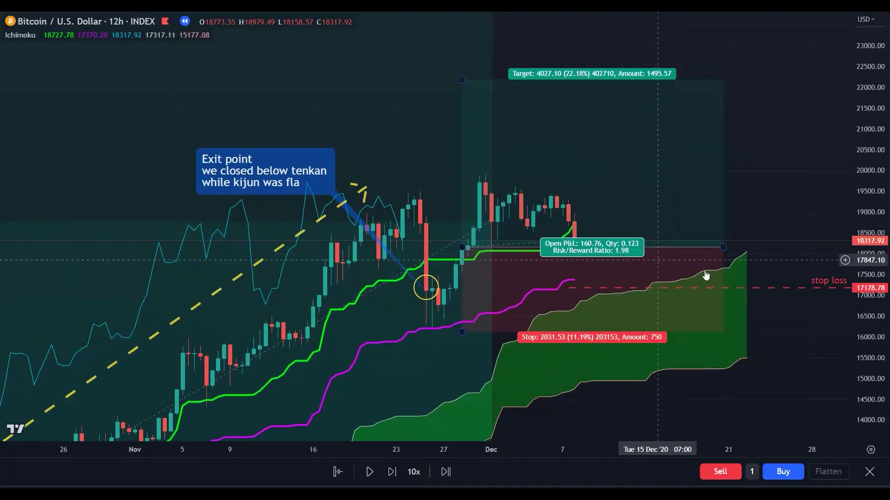
pyautogui.click(716, 247)
pyautogui.moveTo(715, 246); pyautogui.dragTo(575, 247)
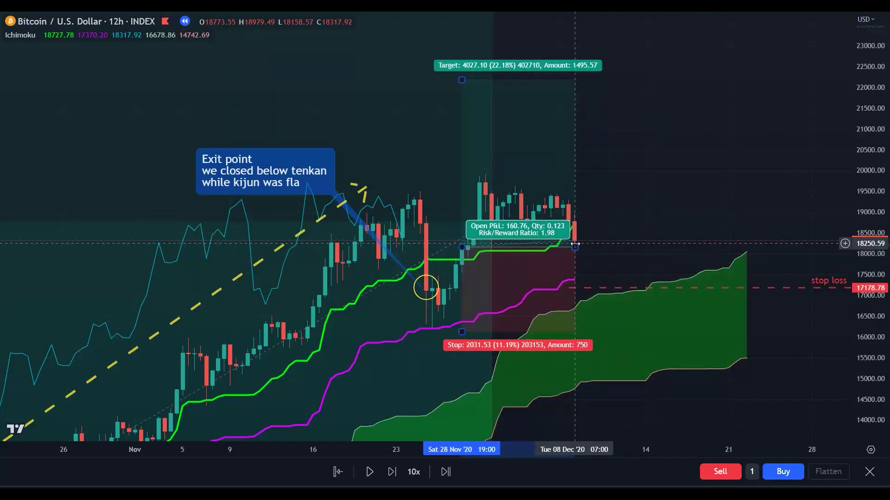
pyautogui.moveTo(463, 81); pyautogui.dragTo(464, 147)
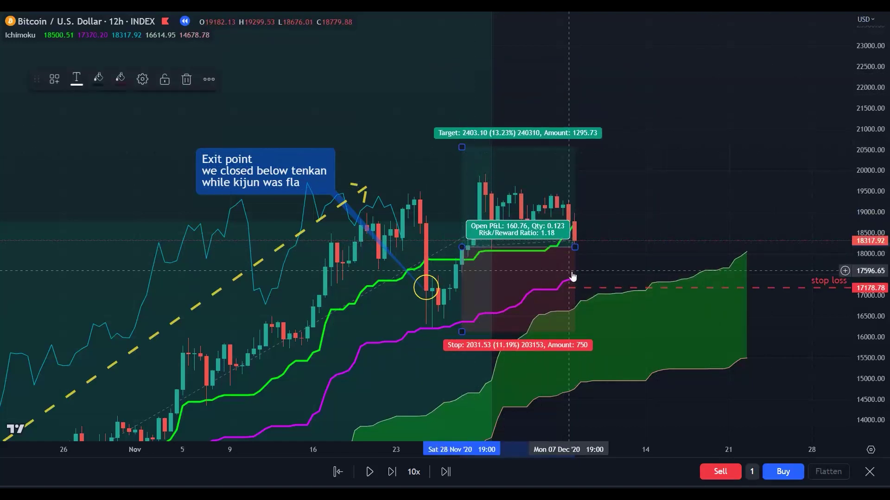
# Advance the bar replay by nine 12-hour candles to the 12 December 19:00 candle
pyautogui.moveTo(624, 212); pyautogui.dragTo(624, 225)
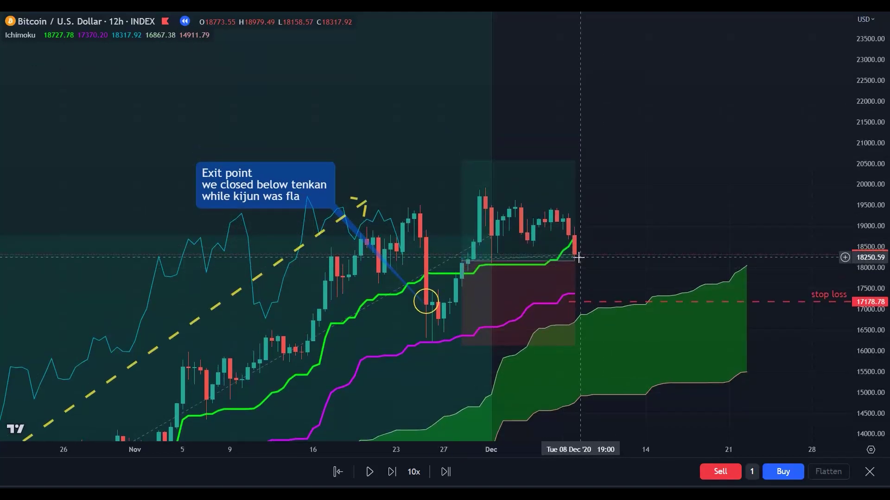
pyautogui.moveTo(624, 284); pyautogui.dragTo(605, 282)
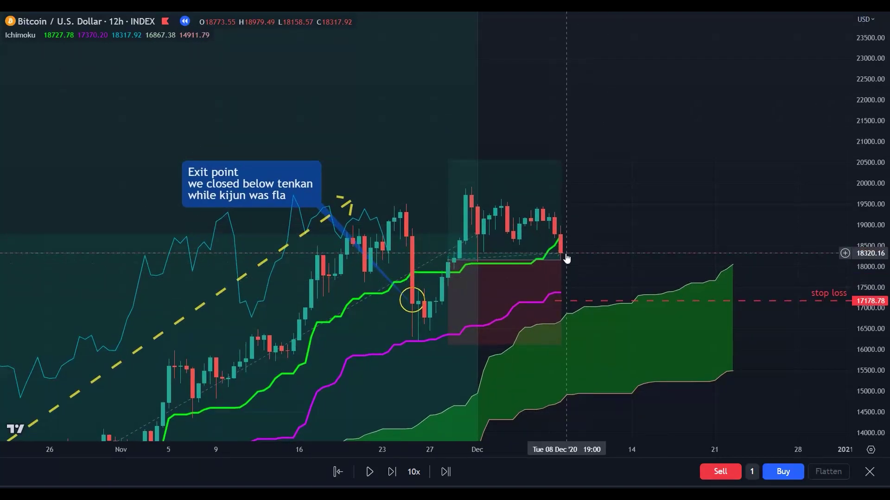
pyautogui.click(393, 472)
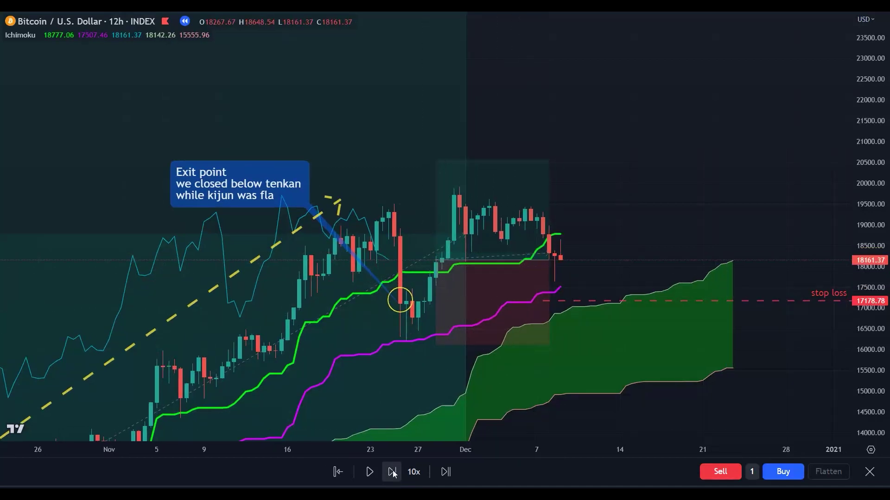
pyautogui.click(393, 472)
pyautogui.click(393, 472)
pyautogui.click(393, 472)
pyautogui.click(393, 472)
pyautogui.click(393, 472)
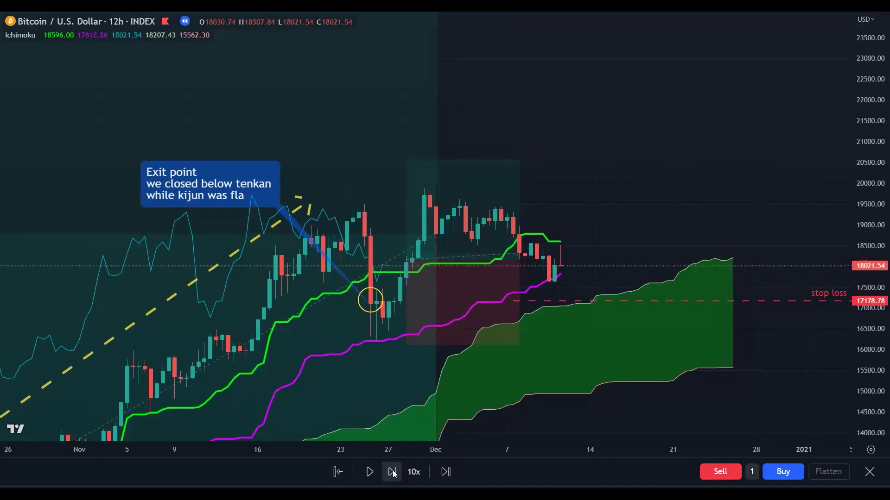
pyautogui.click(393, 472)
pyautogui.click(393, 472)
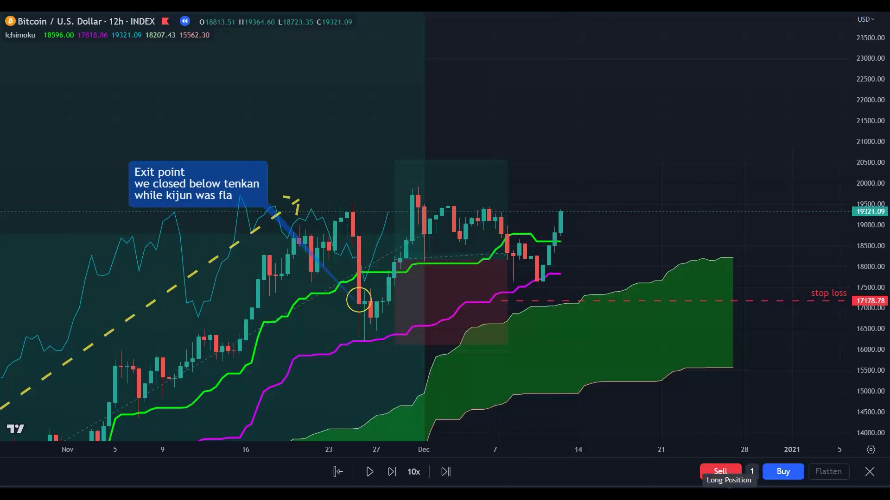
# Add a long position at the 12 December 07:00 candle with a 21.66% target and a 6.43% stop
pyautogui.click(554, 232)
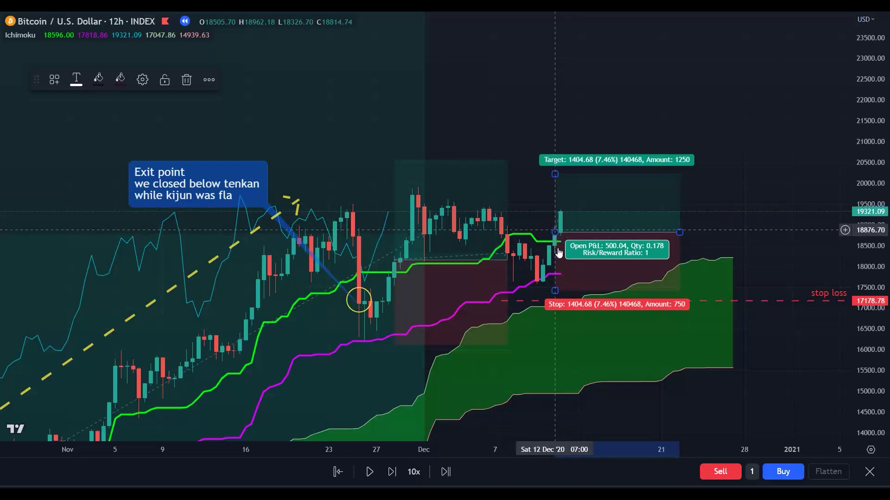
pyautogui.moveTo(555, 174); pyautogui.dragTo(555, 62)
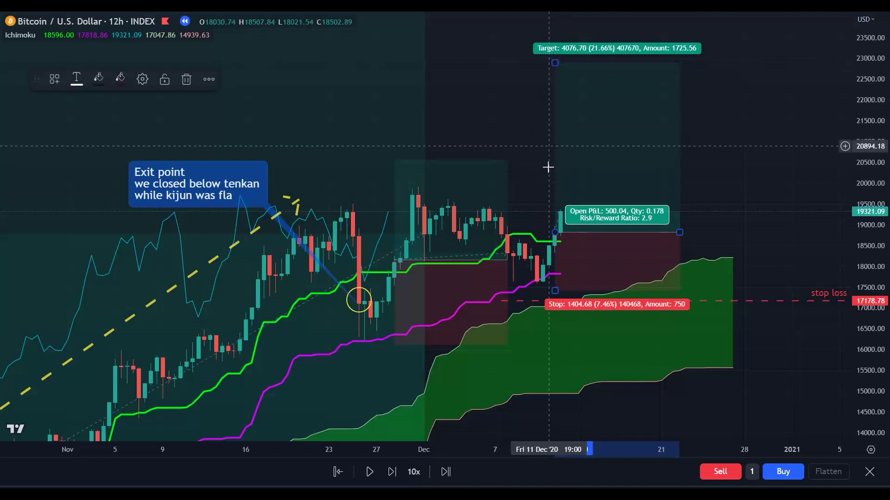
pyautogui.moveTo(537, 408); pyautogui.dragTo(522, 391)
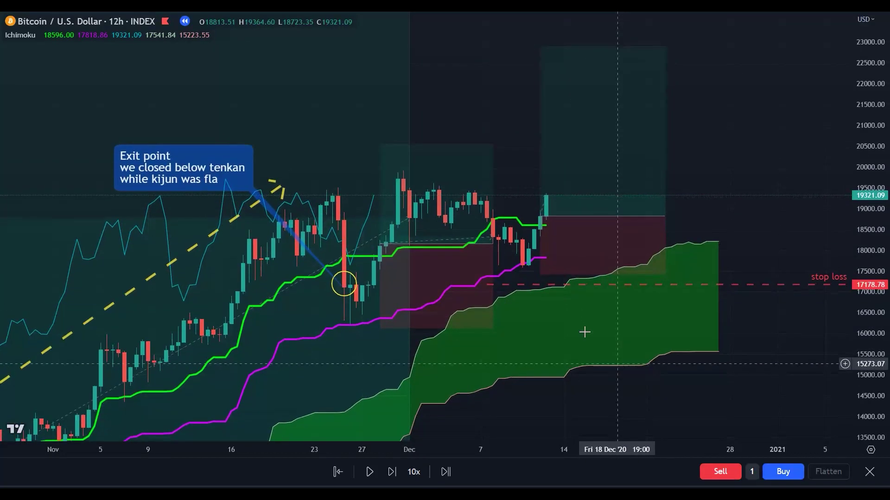
pyautogui.moveTo(540, 274); pyautogui.dragTo(542, 267)
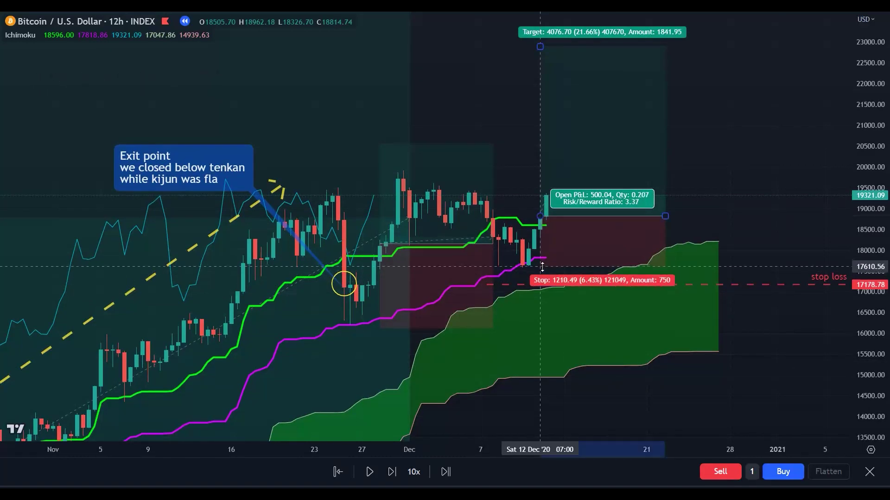
# Move the dashed stop loss line up to 17624.48, starting at the 12 December long position's left edge
pyautogui.moveTo(489, 285); pyautogui.dragTo(538, 266)
pyautogui.moveTo(542, 334); pyautogui.dragTo(556, 302)
pyautogui.moveTo(863, 356); pyautogui.dragTo(820, 425)
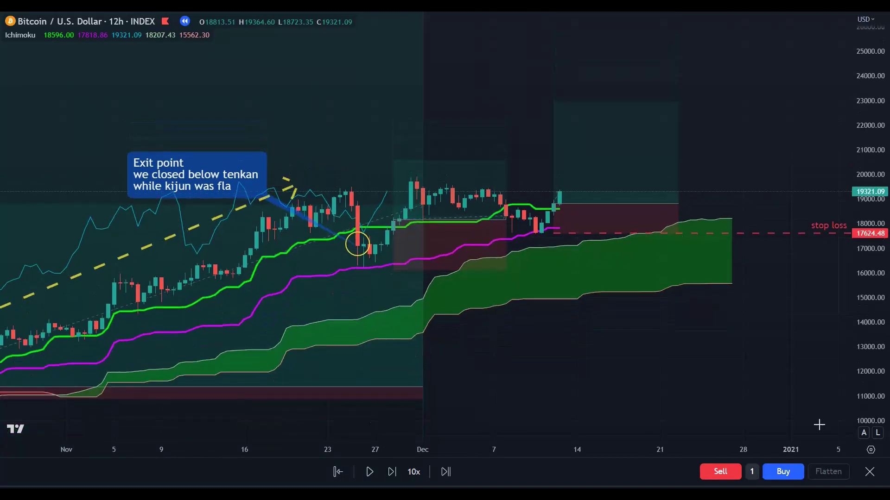
# Extend the October long position's end to about 24 December
pyautogui.moveTo(408, 369); pyautogui.dragTo(684, 362)
pyautogui.moveTo(739, 307); pyautogui.dragTo(734, 396)
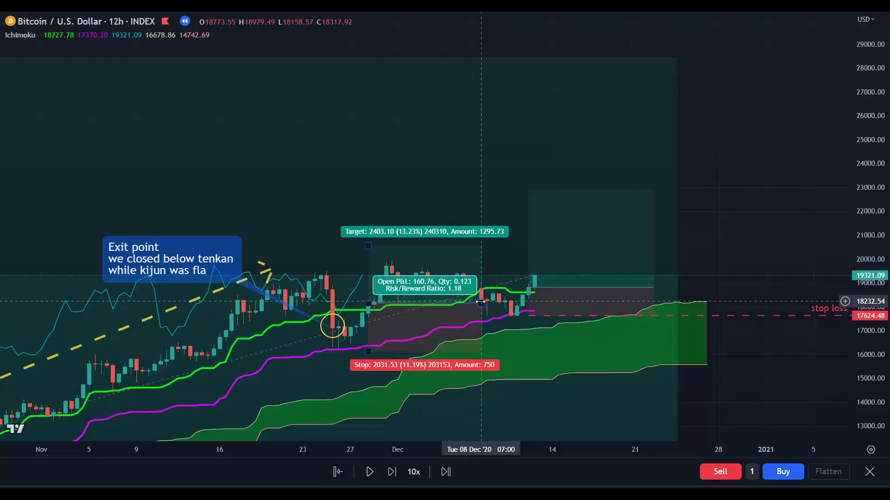
pyautogui.moveTo(481, 302); pyautogui.dragTo(540, 290)
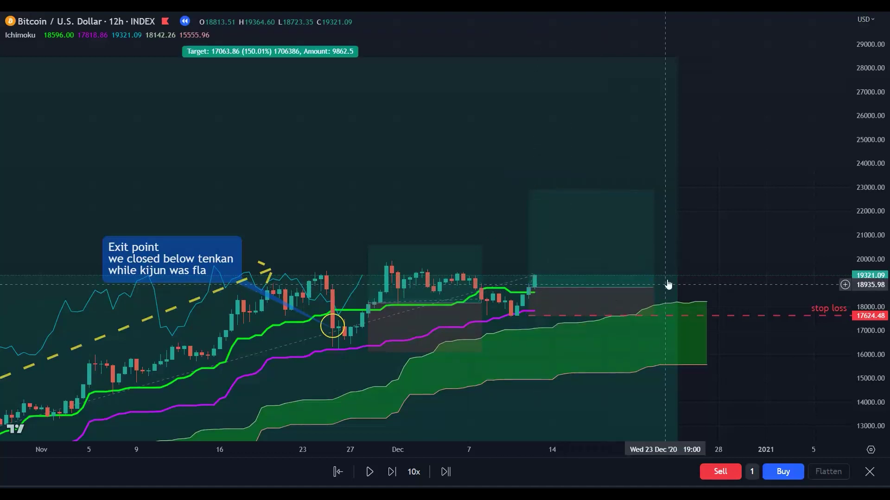
# Advance the bar replay to the 16 December 19:00 candle, past the newest long position's entry
pyautogui.moveTo(729, 235); pyautogui.dragTo(723, 212)
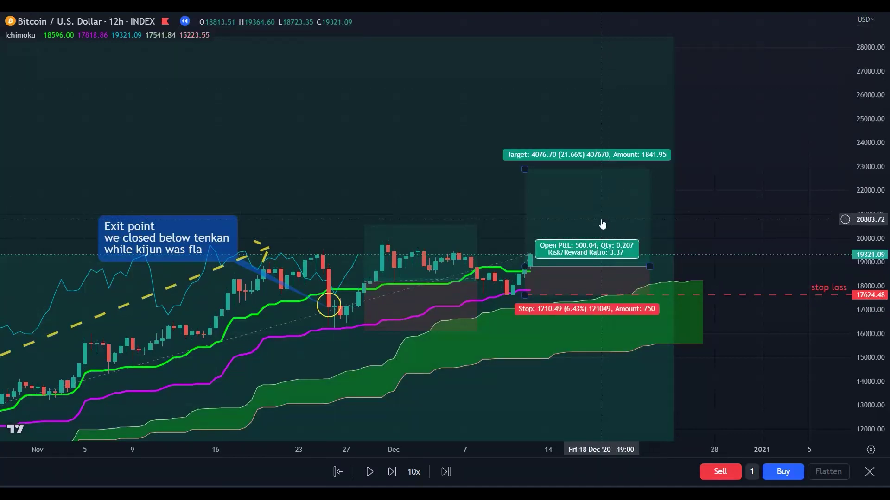
pyautogui.moveTo(764, 232); pyautogui.dragTo(741, 237)
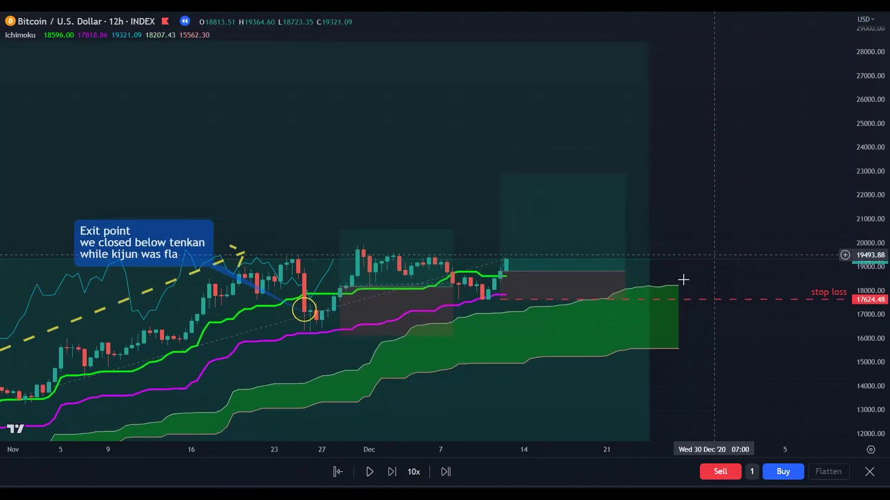
pyautogui.click(393, 472)
pyautogui.click(393, 471)
pyautogui.click(393, 472)
pyautogui.click(393, 472)
pyautogui.click(393, 472)
pyautogui.click(393, 472)
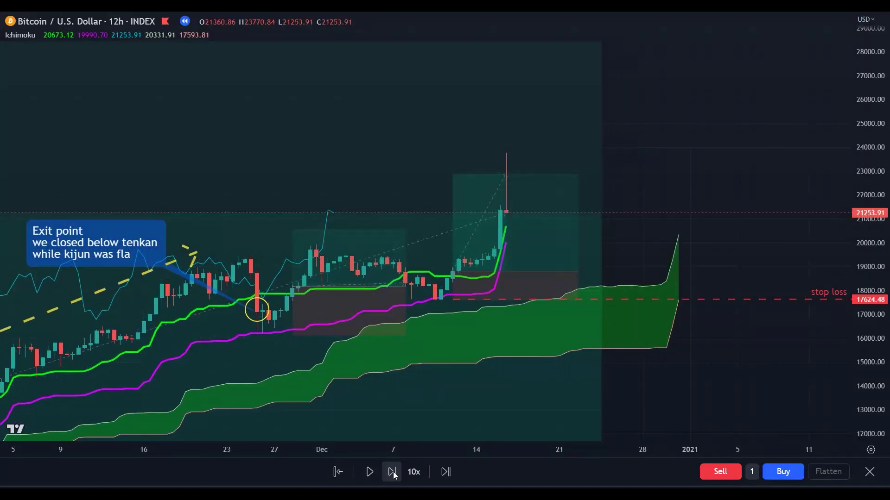
# Advance the bar replay one candle to 17 December 07:00 and raise the December long position's target to 54.74%
pyautogui.click(393, 472)
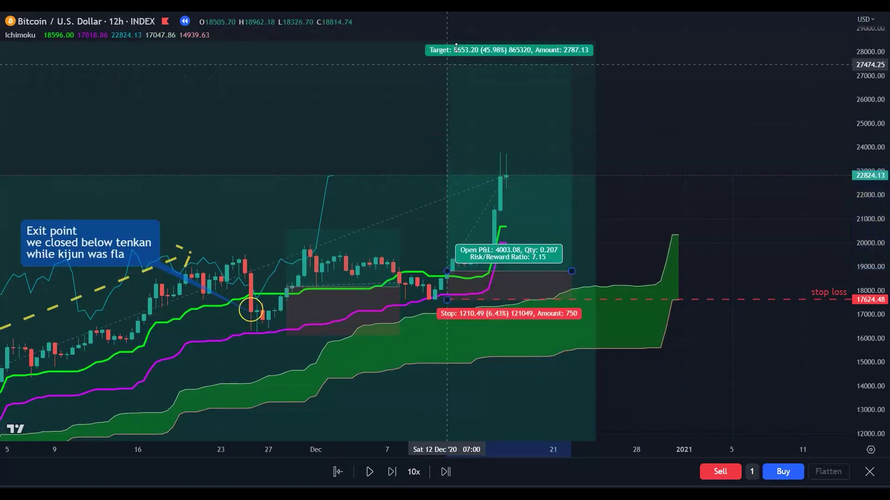
pyautogui.moveTo(456, 47); pyautogui.dragTo(457, 18)
pyautogui.moveTo(644, 236); pyautogui.dragTo(651, 202)
pyautogui.moveTo(877, 224); pyautogui.dragTo(877, 271)
# Move the dashed stop loss line up to 19703.79, starting at the 17 December 07:00 candle just under the kijun line
pyautogui.moveTo(452, 260); pyautogui.dragTo(524, 227)
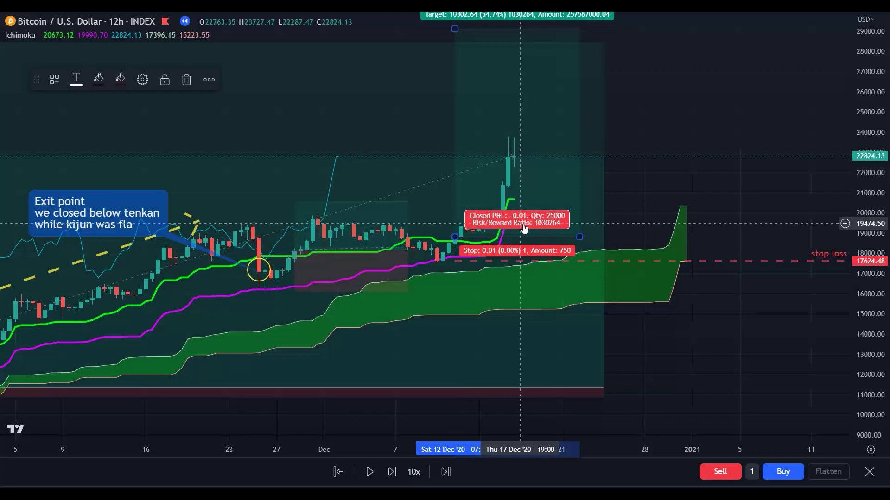
pyautogui.hotkey('ctrl', 'z')
pyautogui.moveTo(701, 265)
pyautogui.mouseDown()
pyautogui.moveTo(761, 230)
pyautogui.moveTo(758, 223)
pyautogui.mouseUp()
pyautogui.click(521, 222)
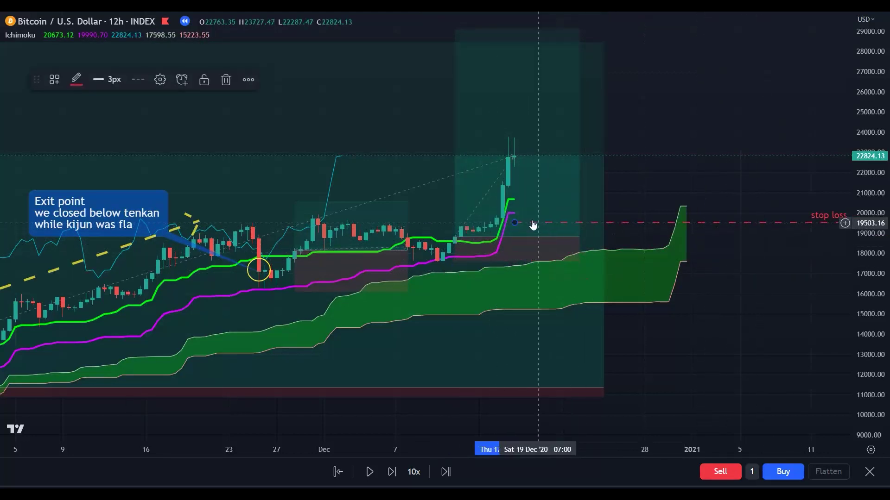
pyautogui.click(635, 225)
pyautogui.moveTo(635, 226); pyautogui.dragTo(632, 219)
pyautogui.moveTo(669, 329); pyautogui.dragTo(674, 352)
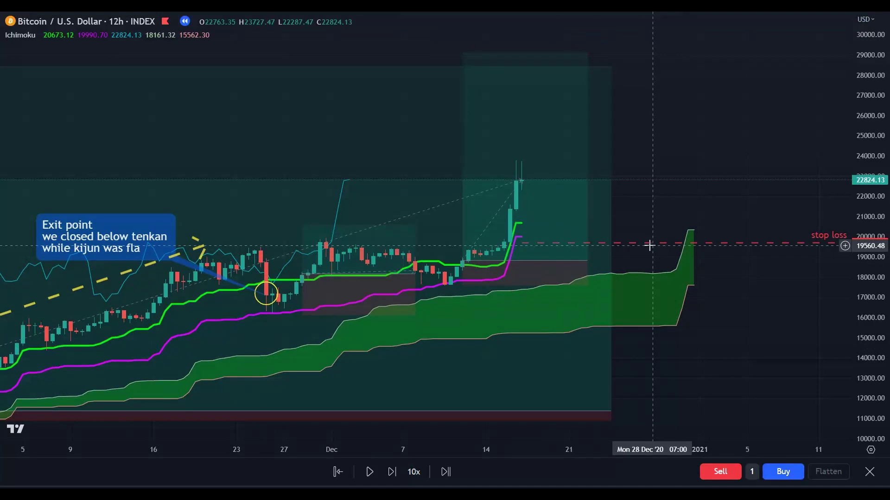
pyautogui.moveTo(693, 328); pyautogui.dragTo(722, 338)
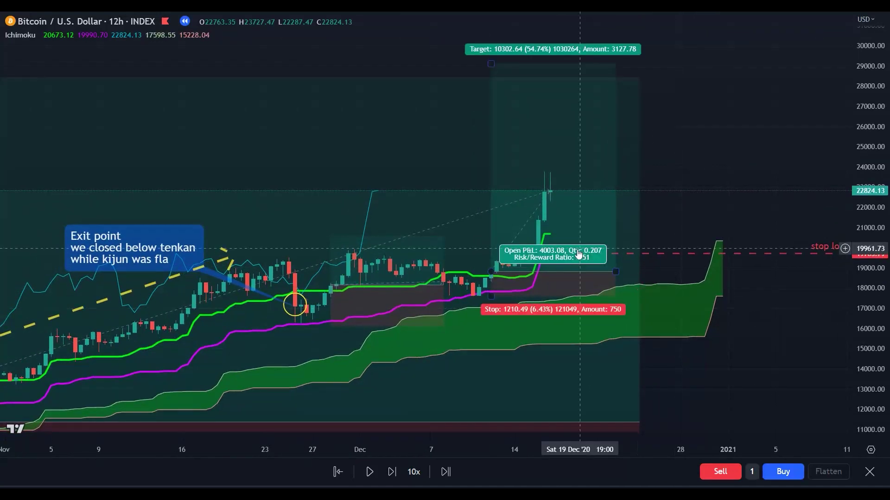
# Advance the bar replay to the 25 December 07:00 candle and move the stop loss line to 19990.39, starting at 21 December 07:00
pyautogui.click(369, 471)
pyautogui.click(391, 473)
pyautogui.click(391, 474)
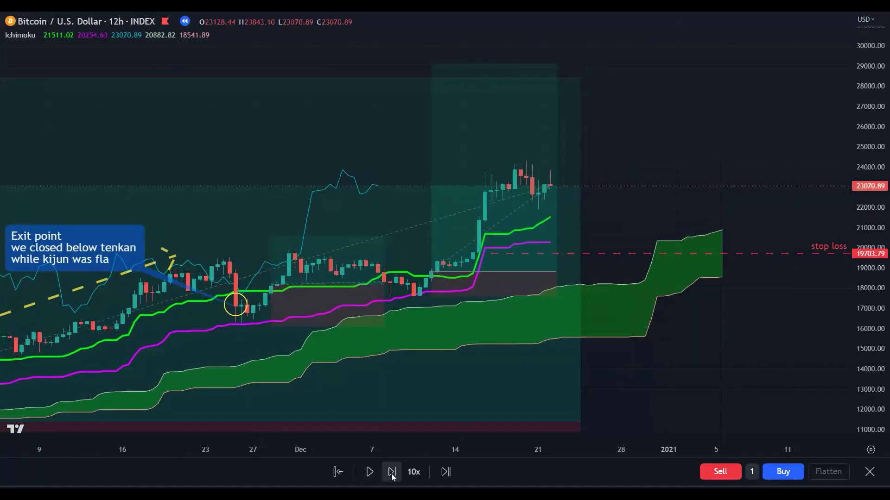
pyautogui.click(391, 473)
pyautogui.click(391, 474)
pyautogui.click(391, 473)
pyautogui.click(391, 474)
pyautogui.click(391, 473)
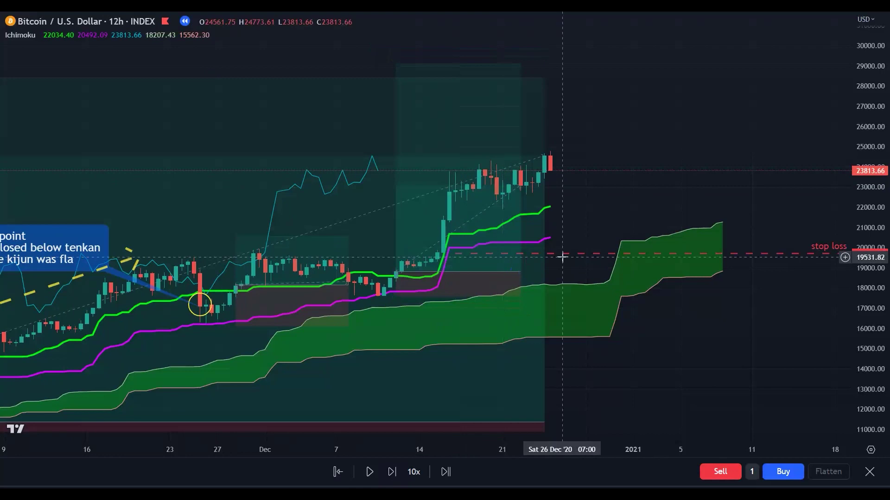
pyautogui.moveTo(568, 255); pyautogui.dragTo(615, 248)
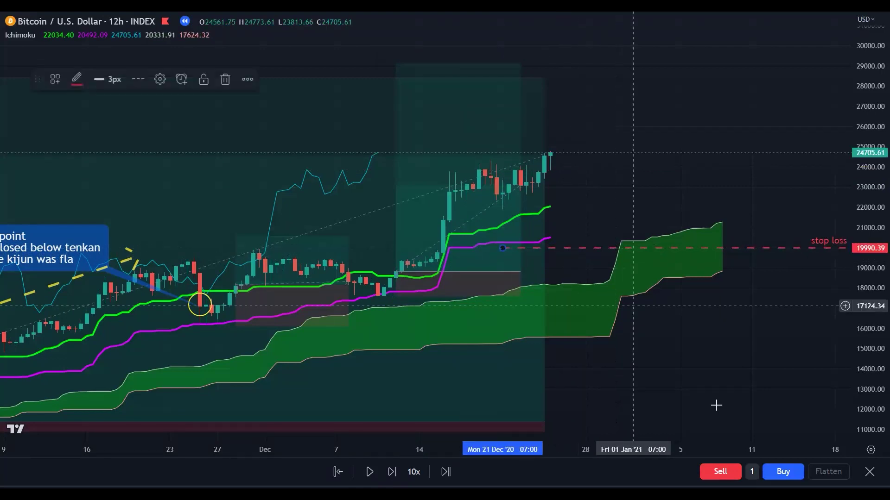
# Extend the December long position's end to about 1 January and the October long position's end to about 5 January
pyautogui.moveTo(520, 278); pyautogui.dragTo(634, 278)
pyautogui.moveTo(714, 337); pyautogui.dragTo(703, 272)
pyautogui.moveTo(879, 312); pyautogui.dragTo(879, 338)
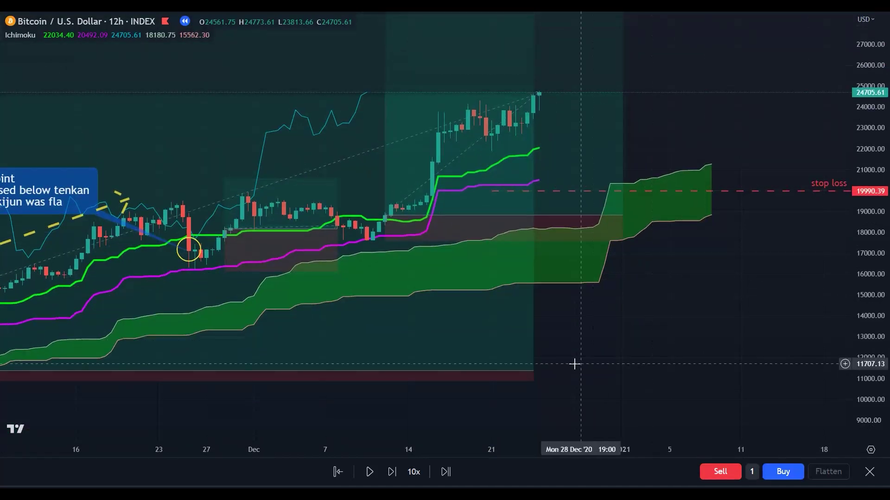
pyautogui.moveTo(535, 368); pyautogui.dragTo(674, 365)
pyautogui.moveTo(750, 328); pyautogui.dragTo(724, 386)
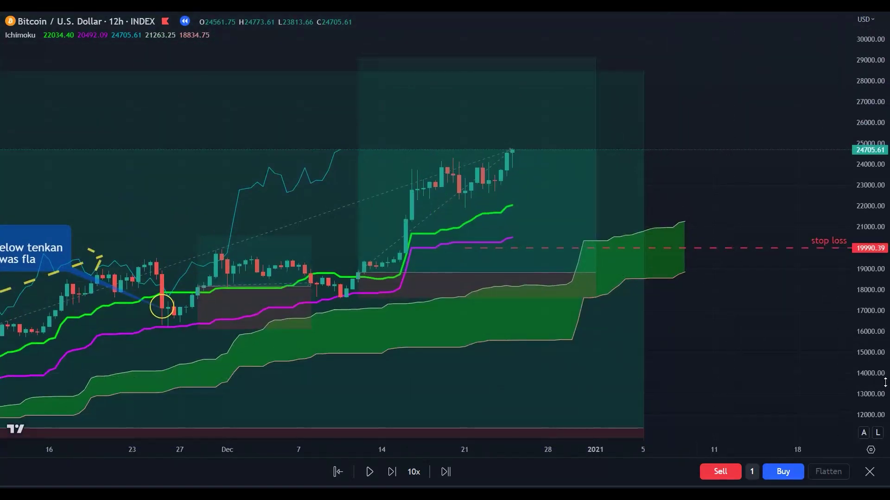
# Advance the bar replay to the 28 December 07:00 candle
pyautogui.moveTo(883, 382); pyautogui.dragTo(885, 329)
pyautogui.click(391, 475)
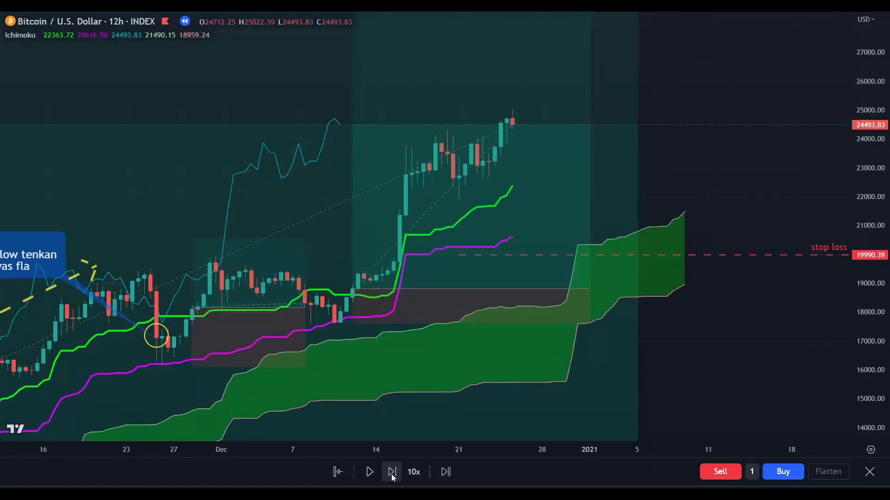
pyautogui.click(392, 475)
pyautogui.click(392, 475)
pyautogui.click(392, 475)
pyautogui.click(391, 475)
pyautogui.click(391, 475)
# Raise the October and December long positions' targets to 200.28% and 81.48%, and extend the December position's end to about 15 January
pyautogui.moveTo(880, 365); pyautogui.dragTo(874, 420)
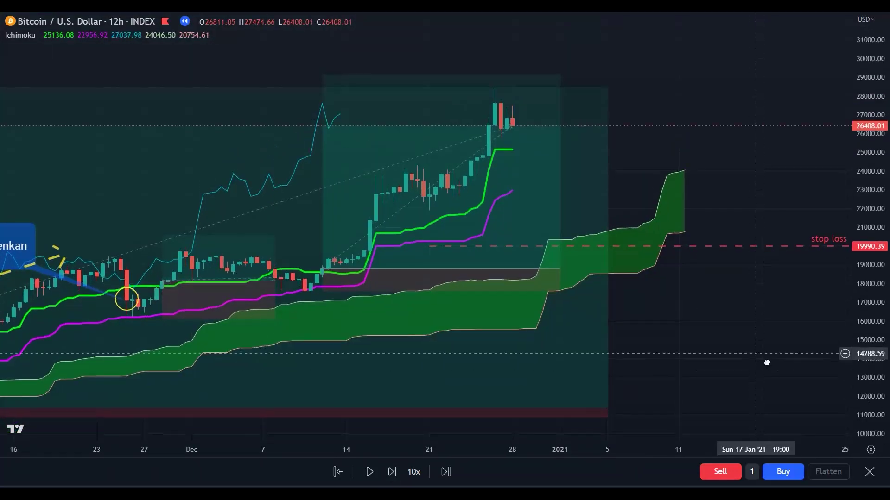
pyautogui.moveTo(762, 357); pyautogui.dragTo(828, 389)
pyautogui.moveTo(489, 457); pyautogui.dragTo(637, 460)
pyautogui.moveTo(189, 119); pyautogui.dragTo(189, 12)
pyautogui.moveTo(789, 177); pyautogui.dragTo(546, 204)
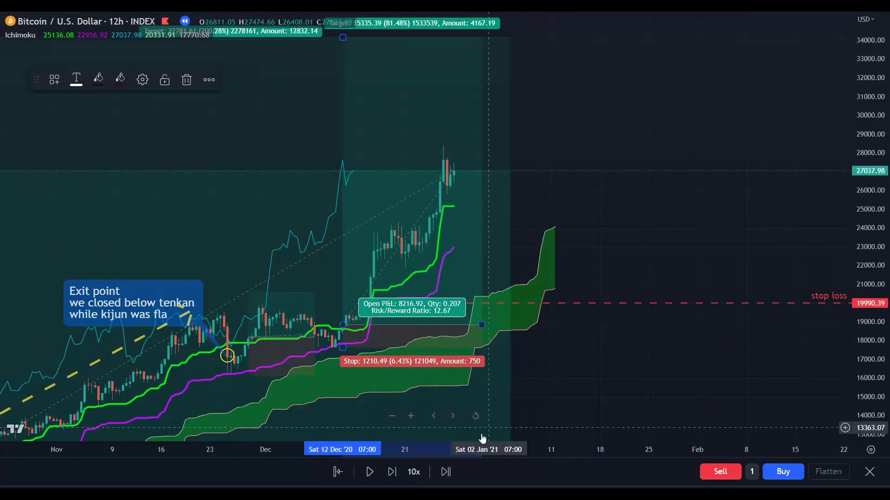
pyautogui.moveTo(481, 325); pyautogui.dragTo(582, 325)
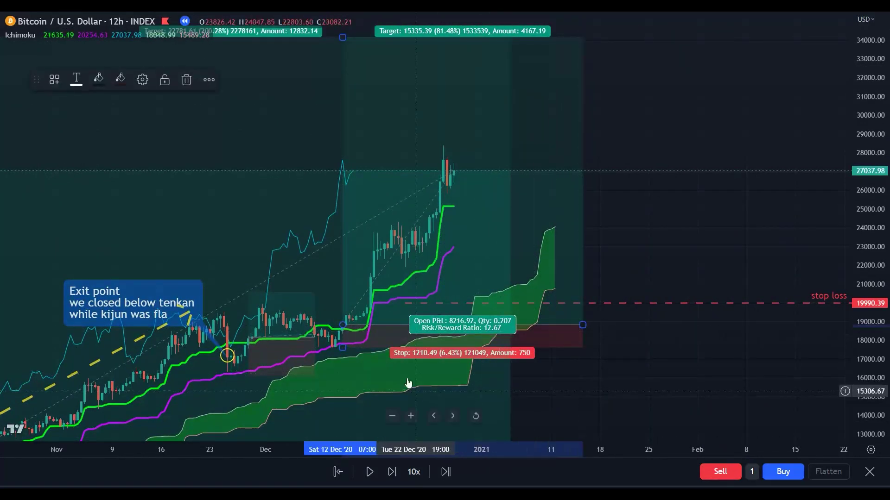
# Advance the bar replay to the 29 December 19:00 candle and move the stop loss line to 22556.58, starting at 28 December 19:00
pyautogui.click(392, 472)
pyautogui.click(392, 473)
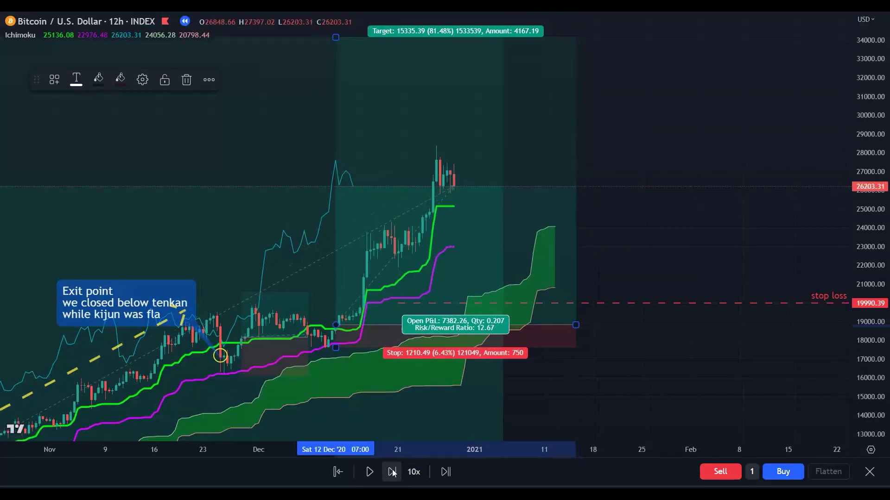
pyautogui.click(393, 473)
pyautogui.moveTo(632, 305); pyautogui.dragTo(685, 258)
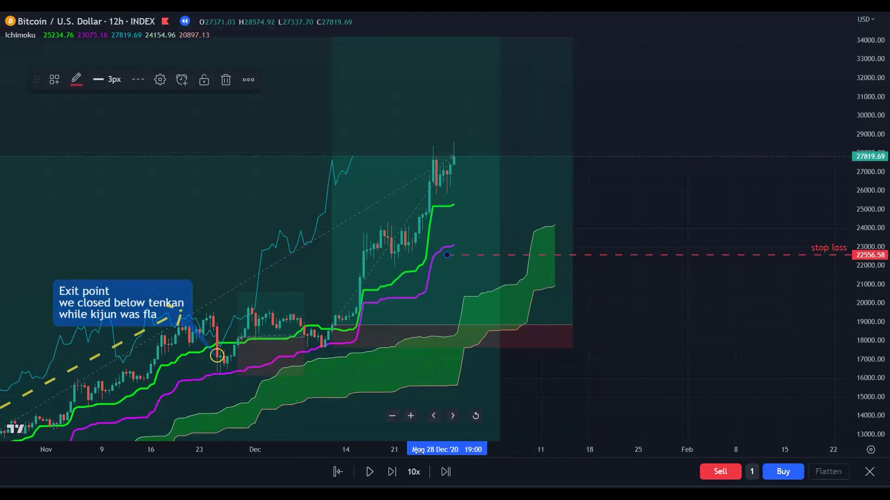
# Advance the bar replay to the 3 January 19:00 candle
pyautogui.click(392, 472)
pyautogui.click(392, 472)
pyautogui.click(392, 472)
pyautogui.click(392, 472)
pyautogui.click(392, 472)
pyautogui.click(392, 472)
pyautogui.click(392, 472)
pyautogui.click(392, 472)
pyautogui.click(392, 472)
pyautogui.click(392, 472)
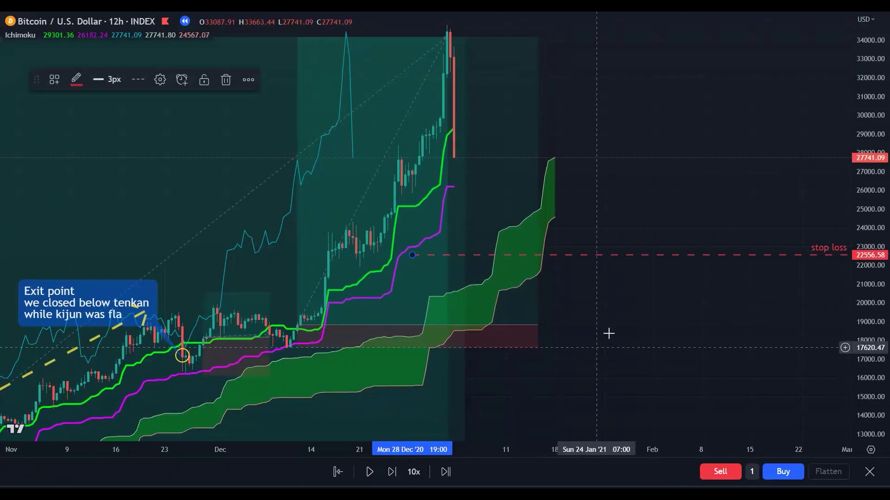
pyautogui.moveTo(440, 169)
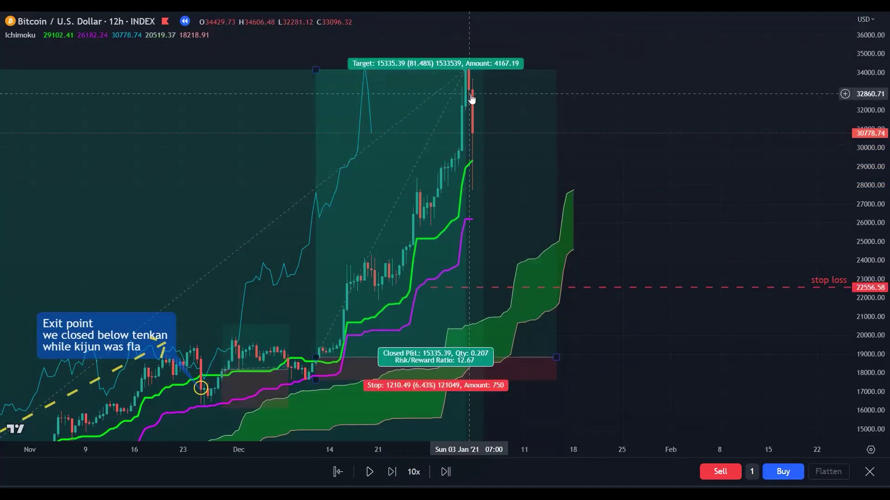
# Raise the December long position's target to about 40000 and the October long position's target to 243.13%
pyautogui.moveTo(664, 161); pyautogui.dragTo(688, 214)
pyautogui.moveTo(342, 123); pyautogui.dragTo(352, 21)
pyautogui.moveTo(636, 226); pyautogui.dragTo(829, 206)
pyautogui.moveTo(142, 101); pyautogui.dragTo(143, 12)
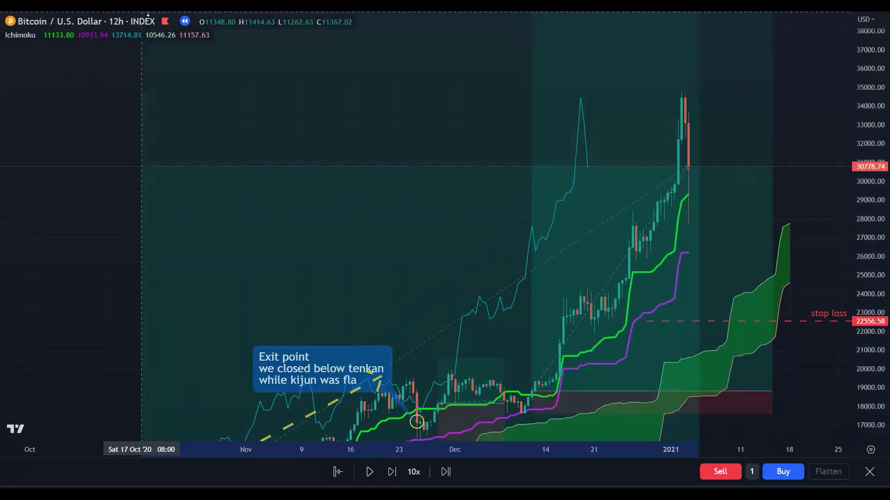
pyautogui.moveTo(879, 124); pyautogui.dragTo(880, 215)
# Extend the October long position's end to about 23 January
pyautogui.moveTo(838, 231); pyautogui.dragTo(733, 194)
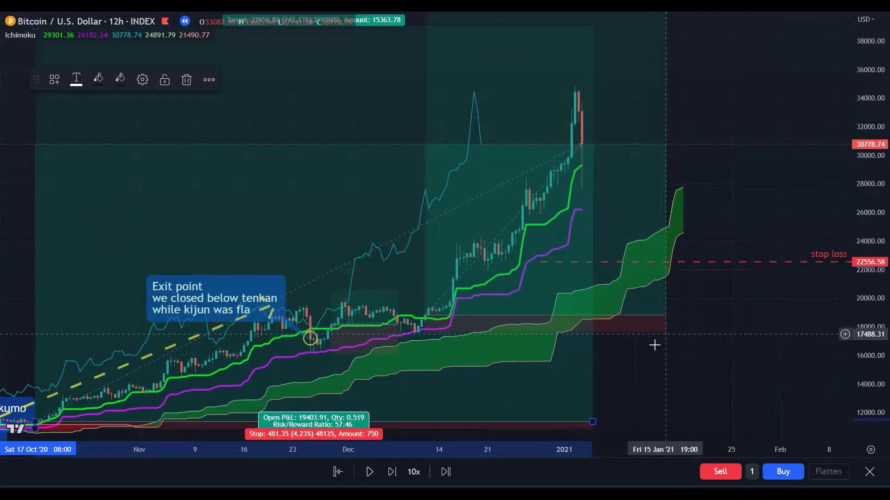
pyautogui.moveTo(591, 419); pyautogui.dragTo(717, 419)
pyautogui.moveTo(797, 353); pyautogui.dragTo(751, 397)
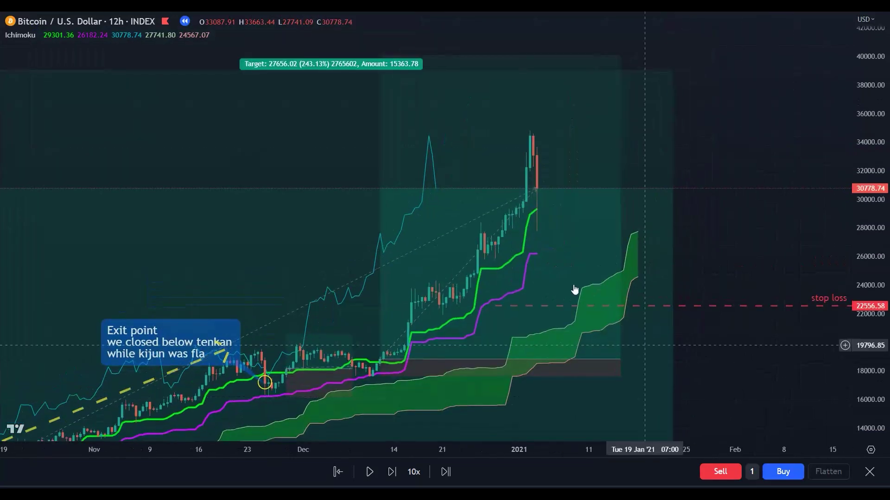
# Move the dashed stop loss line up to 25669.46, starting at about 3 January just below the flat kijun line
pyautogui.click(551, 190)
pyautogui.moveTo(669, 306); pyautogui.dragTo(724, 262)
pyautogui.moveTo(881, 394); pyautogui.dragTo(882, 353)
pyautogui.moveTo(818, 371); pyautogui.dragTo(813, 378)
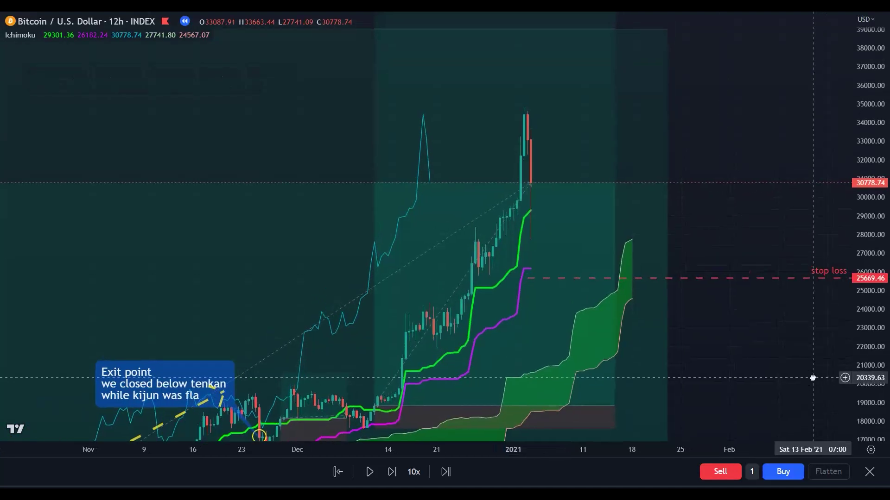
# Advance the bar replay to the 7 January 19:00 candle
pyautogui.click(392, 472)
pyautogui.click(391, 472)
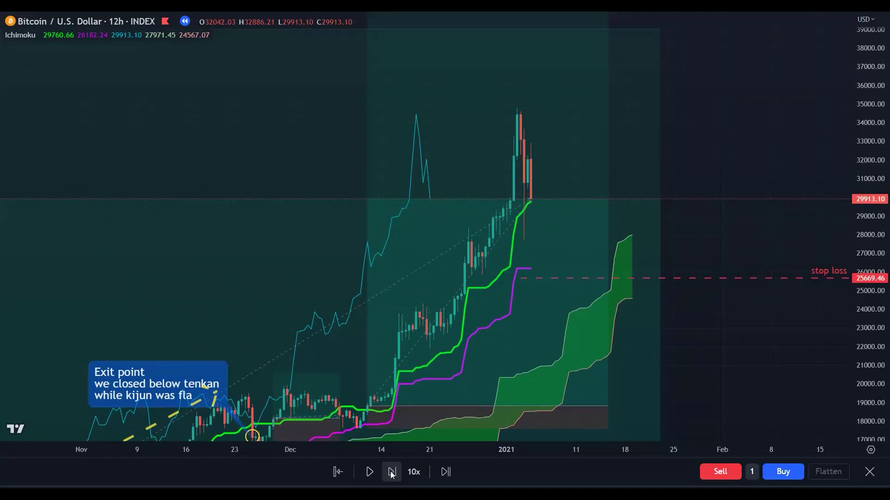
pyautogui.click(392, 472)
pyautogui.click(391, 472)
pyautogui.click(392, 473)
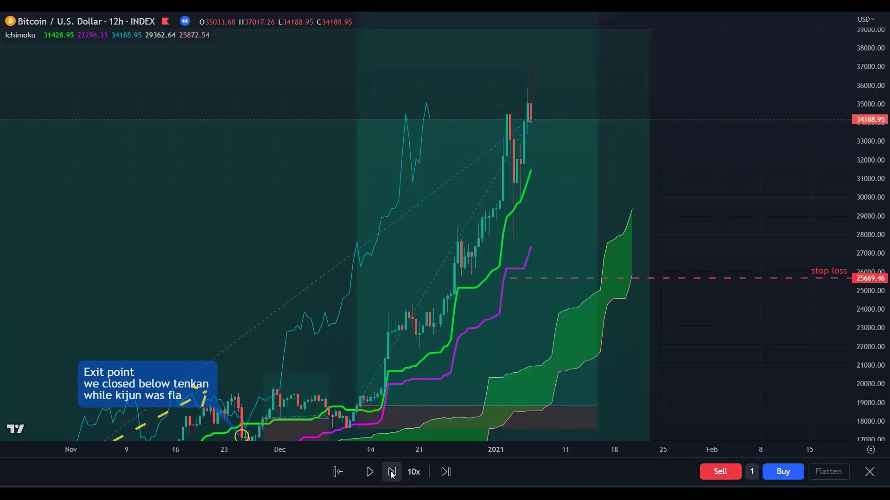
pyautogui.click(391, 472)
pyautogui.click(391, 473)
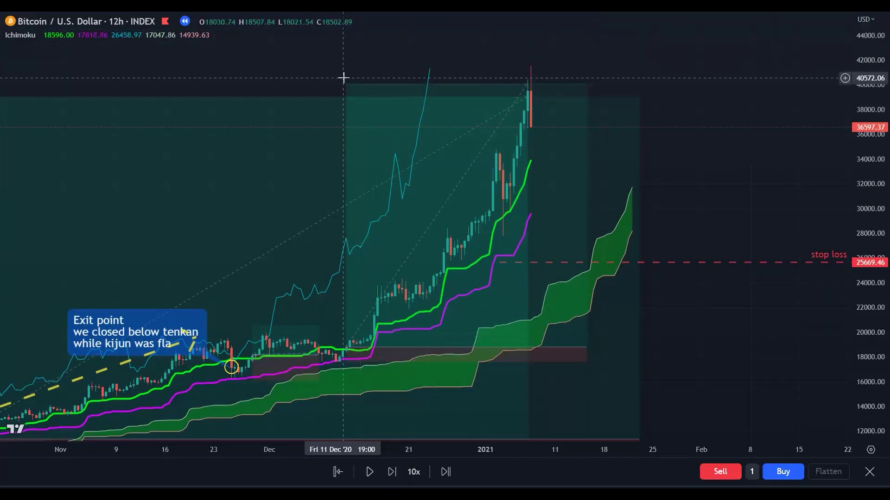
# Raise the October long position's target to 323.73% and the December long position's target to 192.78%
pyautogui.moveTo(345, 83); pyautogui.dragTo(345, 11)
pyautogui.moveTo(761, 146); pyautogui.dragTo(801, 177)
pyautogui.moveTo(503, 448); pyautogui.dragTo(559, 448)
pyautogui.moveTo(136, 133); pyautogui.dragTo(133, 32)
pyautogui.moveTo(719, 185); pyautogui.dragTo(597, 175)
pyautogui.moveTo(870, 202); pyautogui.dragTo(870, 269)
pyautogui.moveTo(655, 183); pyautogui.dragTo(659, 242)
pyautogui.moveTo(323, 134); pyautogui.dragTo(318, 44)
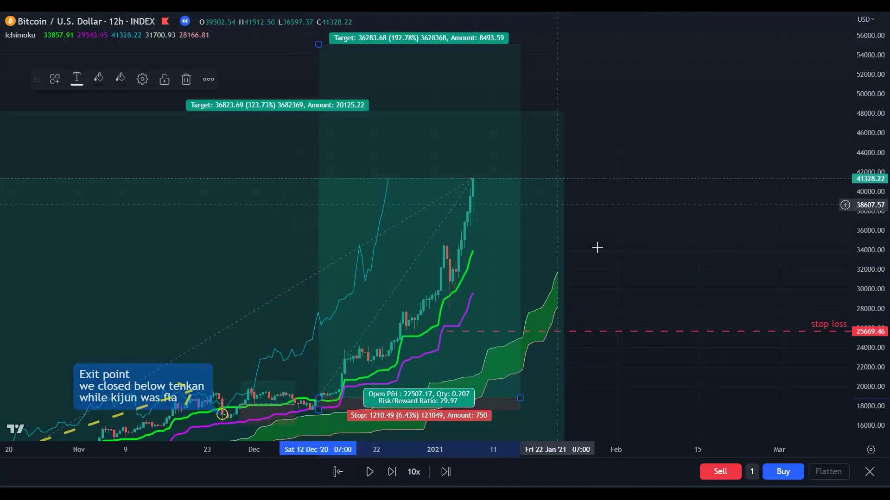
# Advance the bar replay to the 10 January 19:00 candle and move the stop loss line to 28934.77, starting at about 8 January
pyautogui.click(391, 472)
pyautogui.click(391, 473)
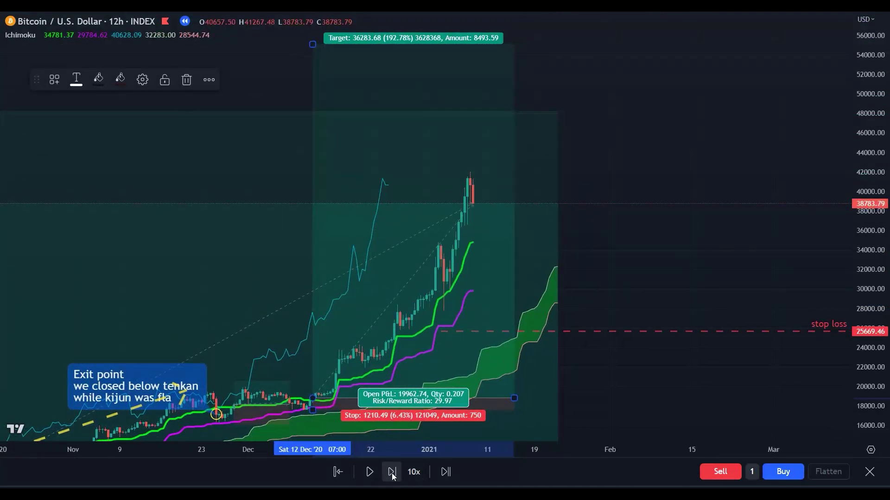
pyautogui.click(392, 473)
pyautogui.click(391, 473)
pyautogui.click(392, 473)
pyautogui.click(391, 473)
pyautogui.moveTo(600, 334); pyautogui.dragTo(628, 300)
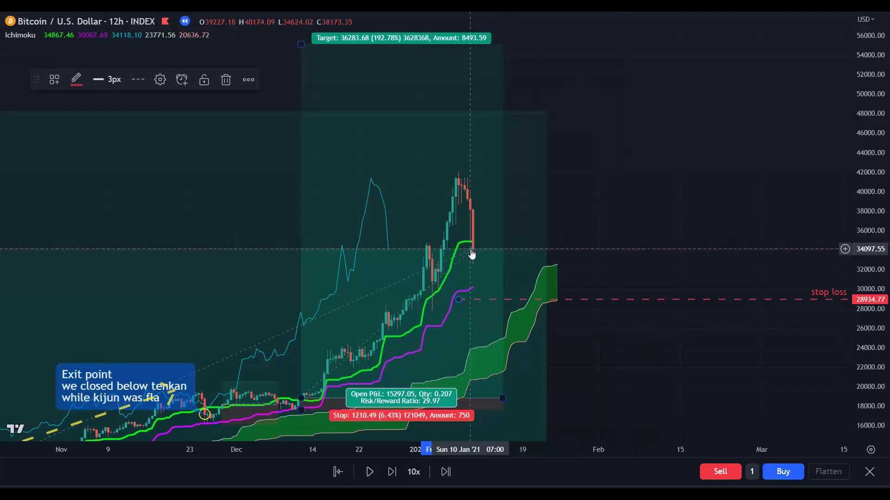
# Circle the 10 January 19:00 candle's close below the tenkan line with a yellow freehand brush stroke
pyautogui.moveTo(578, 248); pyautogui.dragTo(770, 404)
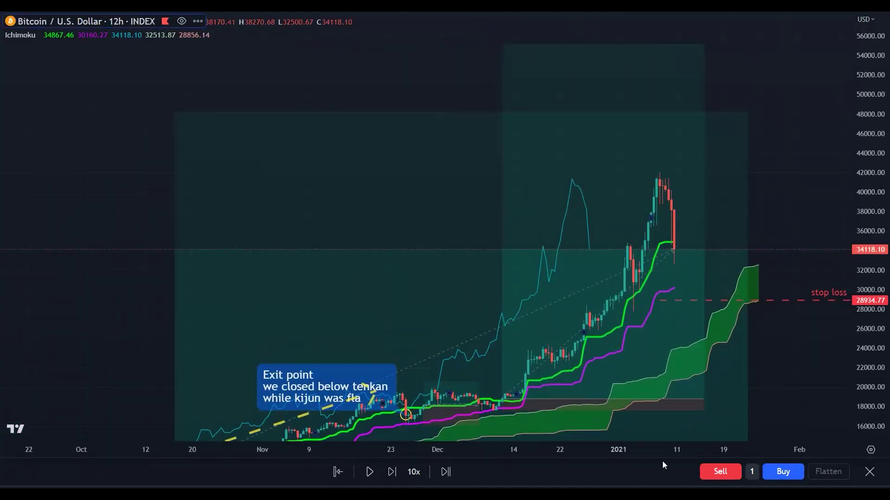
pyautogui.moveTo(568, 453); pyautogui.dragTo(352, 453)
pyautogui.moveTo(874, 417); pyautogui.dragTo(865, 319)
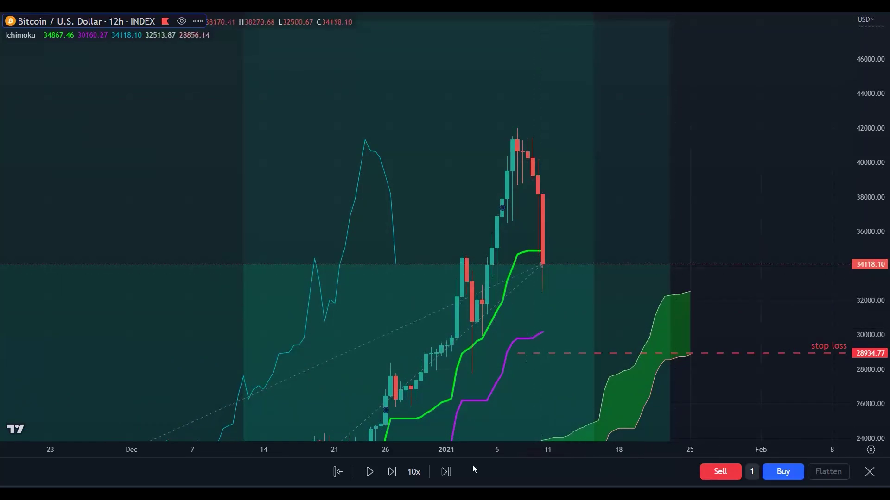
pyautogui.moveTo(529, 267)
pyautogui.mouseDown()
pyautogui.moveTo(545, 253)
pyautogui.moveTo(561, 275)
pyautogui.mouseUp()
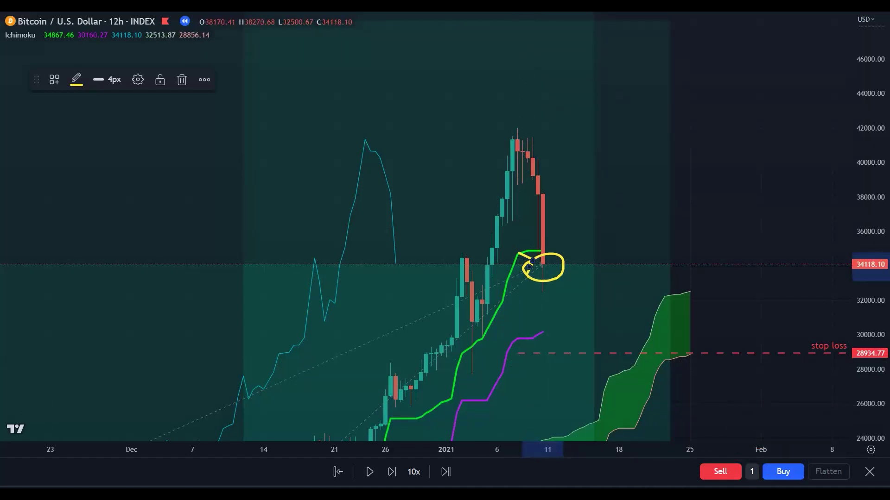
# Add a callout reading "Exit point" that points at the circled 10 January candle, with its box placed above and before the candle
pyautogui.click(542, 254)
pyautogui.click(400, 176)
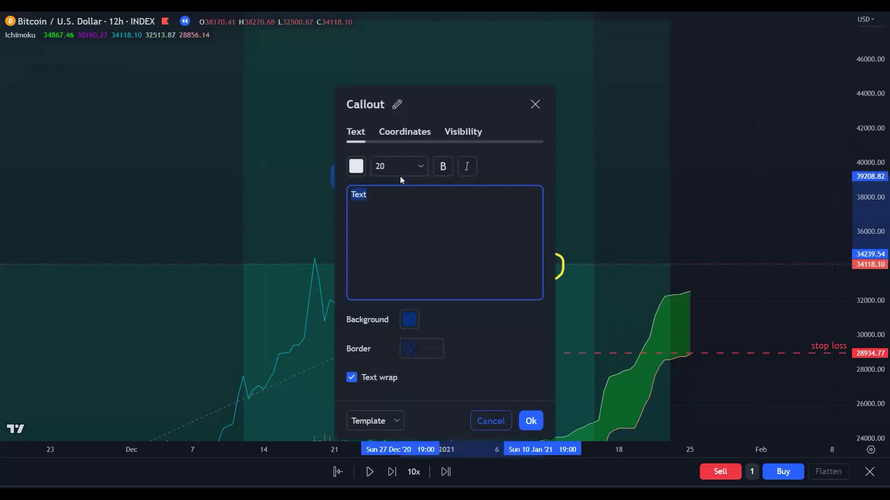
pyautogui.press('capslock')
pyautogui.write('E')
pyautogui.press('capslock')
pyautogui.write('xit ')
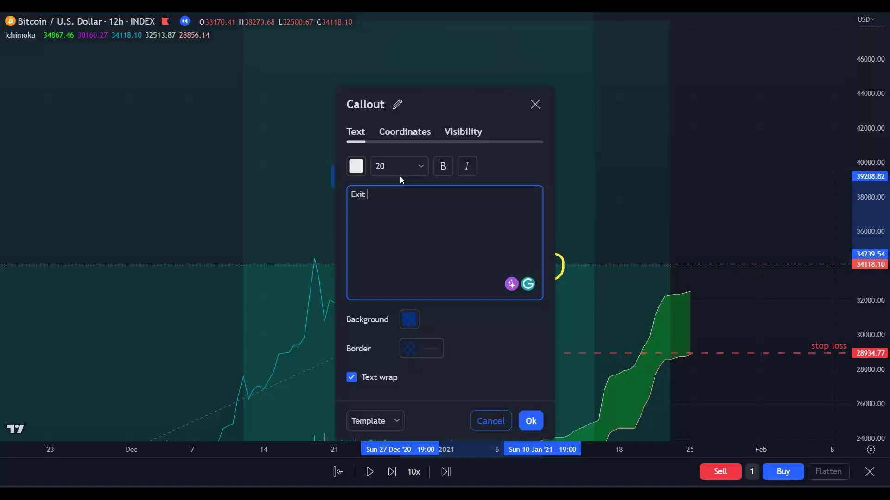
pyautogui.write('point')
pyautogui.click(531, 421)
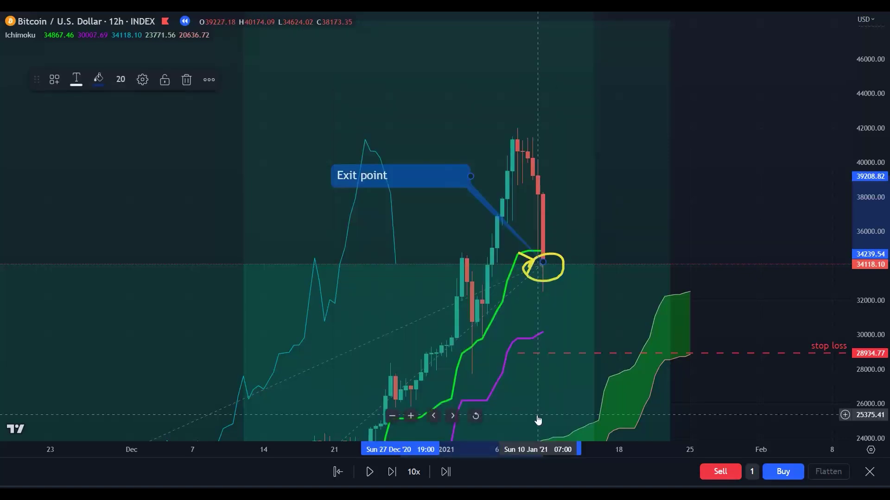
pyautogui.moveTo(873, 215); pyautogui.dragTo(867, 279)
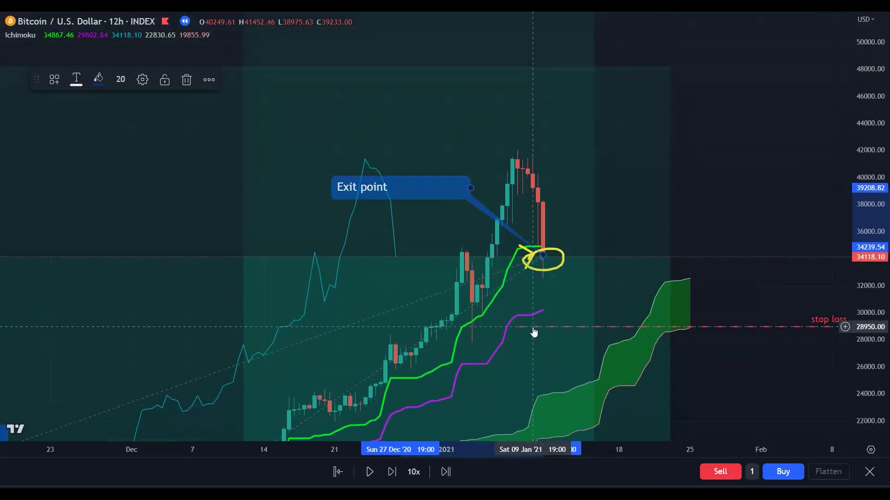
# Measure the price range from the December entry to the stop loss line, extend it down to the October entry, and delete the measurement
pyautogui.moveTo(741, 364); pyautogui.dragTo(732, 281)
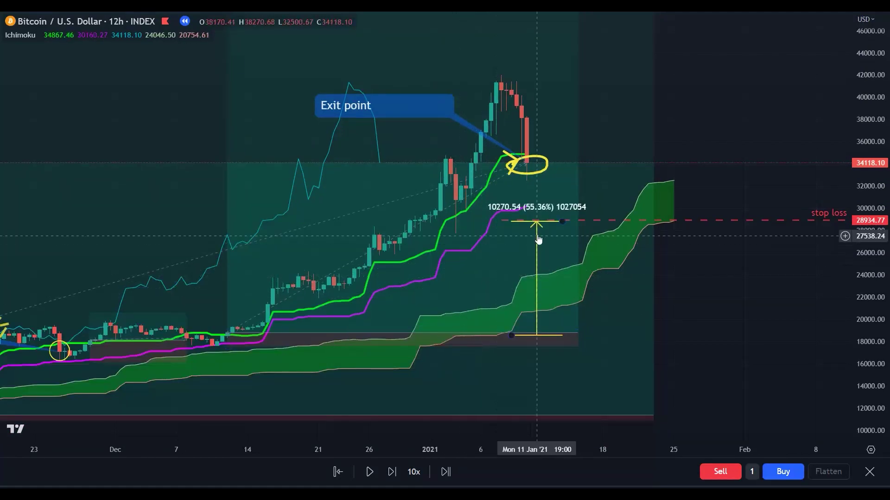
pyautogui.moveTo(537, 222)
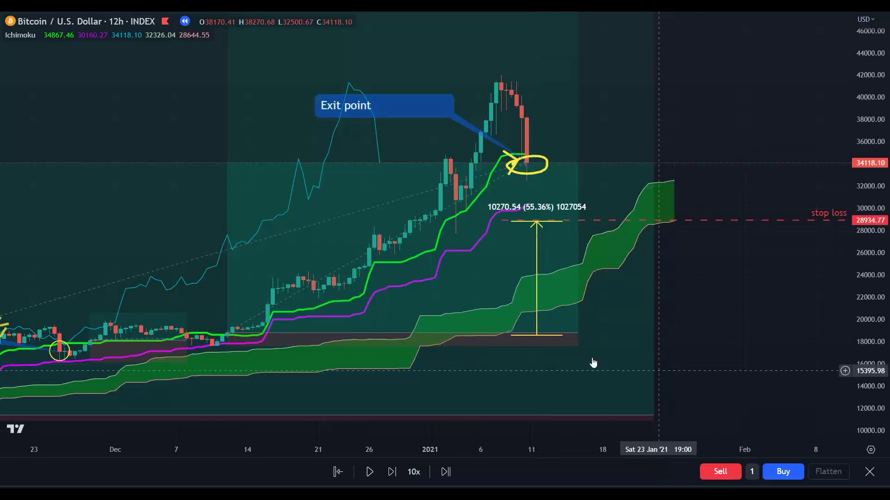
pyautogui.moveTo(508, 335); pyautogui.dragTo(471, 416)
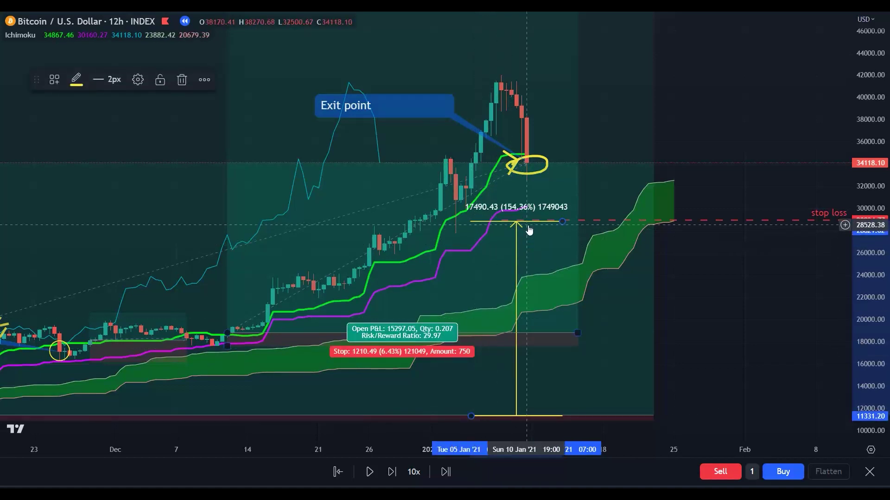
pyautogui.press('Delete')
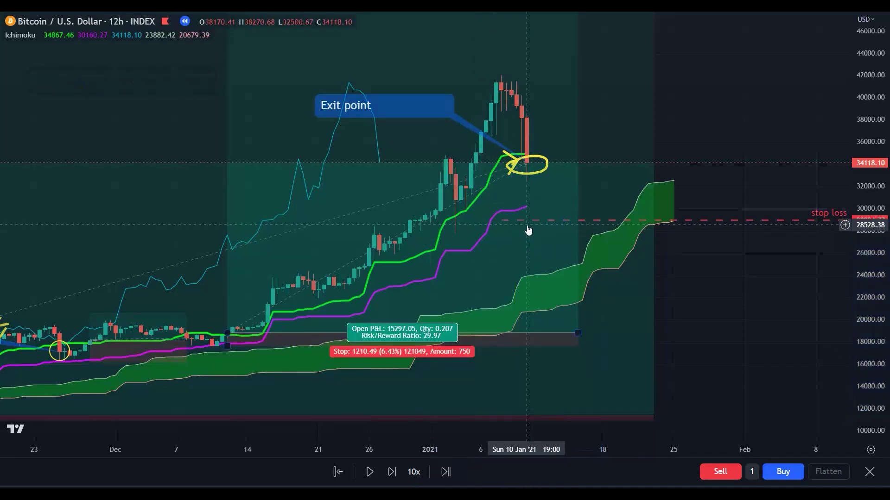
# Sketch a freehand brush arrow dipping from the exit point and rising to about 47400, and undo it
pyautogui.moveTo(775, 330); pyautogui.dragTo(779, 368)
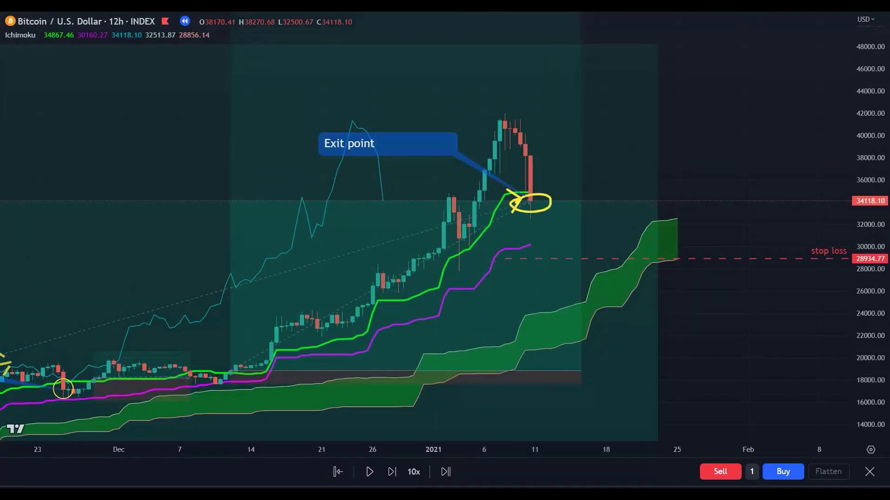
pyautogui.moveTo(543, 203)
pyautogui.mouseDown()
pyautogui.moveTo(549, 232)
pyautogui.moveTo(701, 53)
pyautogui.mouseUp()
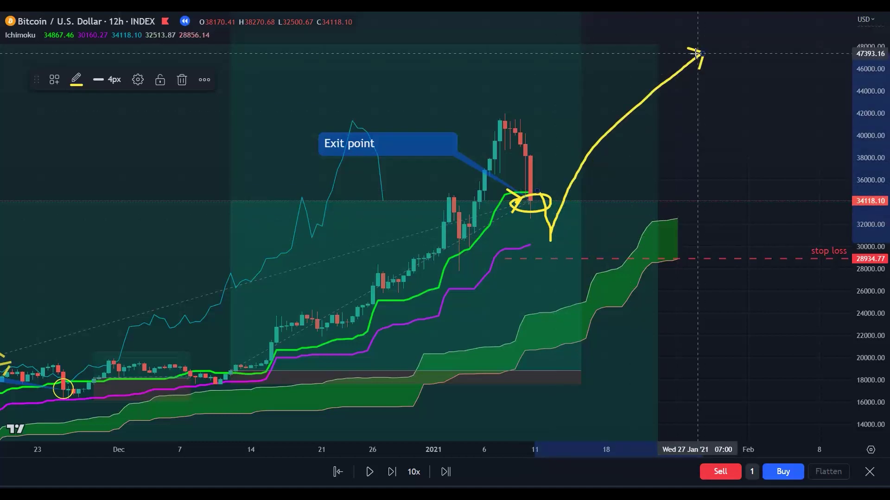
pyautogui.hotkey('ctrl', 'z')
pyautogui.hotkey('ctrl', 'z')
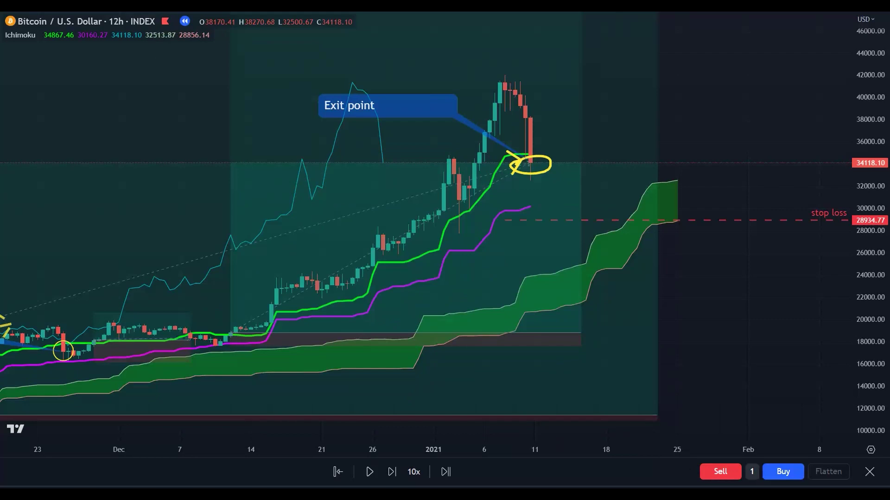
# Extend the December long position's right edge to about 21 January
pyautogui.click(549, 171)
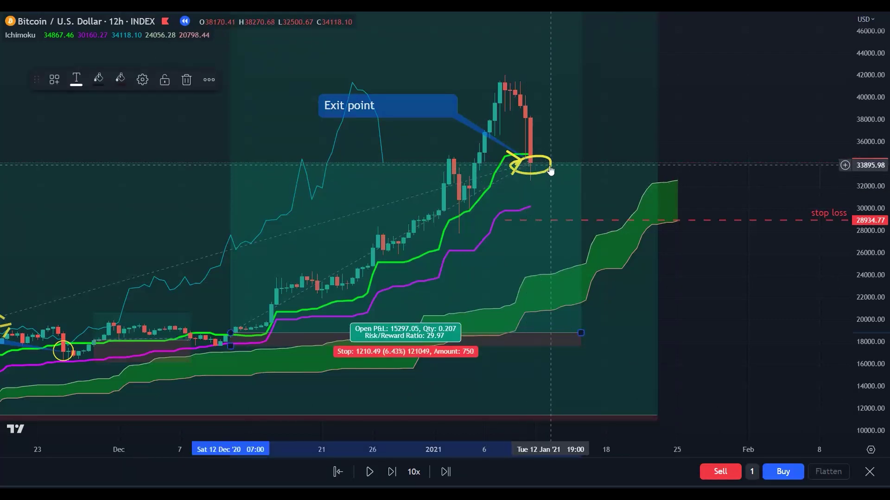
pyautogui.click(741, 332)
pyautogui.moveTo(735, 323); pyautogui.dragTo(726, 370)
pyautogui.moveTo(705, 320); pyautogui.dragTo(741, 329)
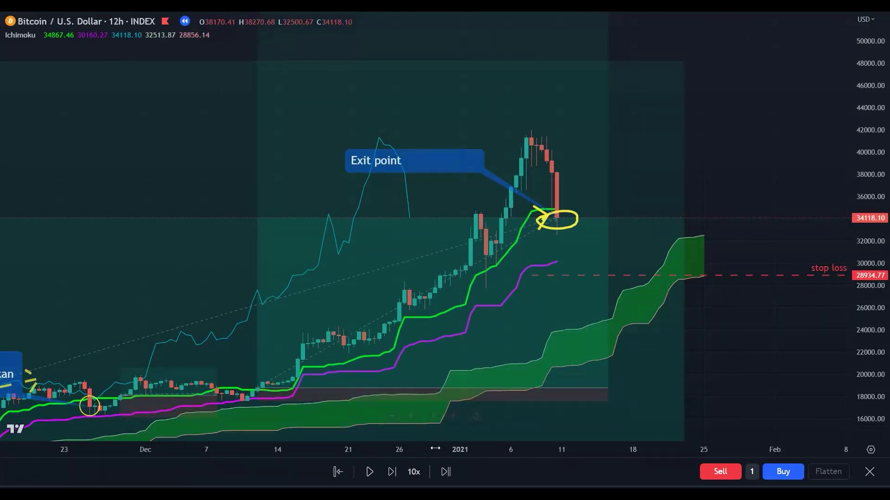
pyautogui.moveTo(615, 388); pyautogui.dragTo(670, 388)
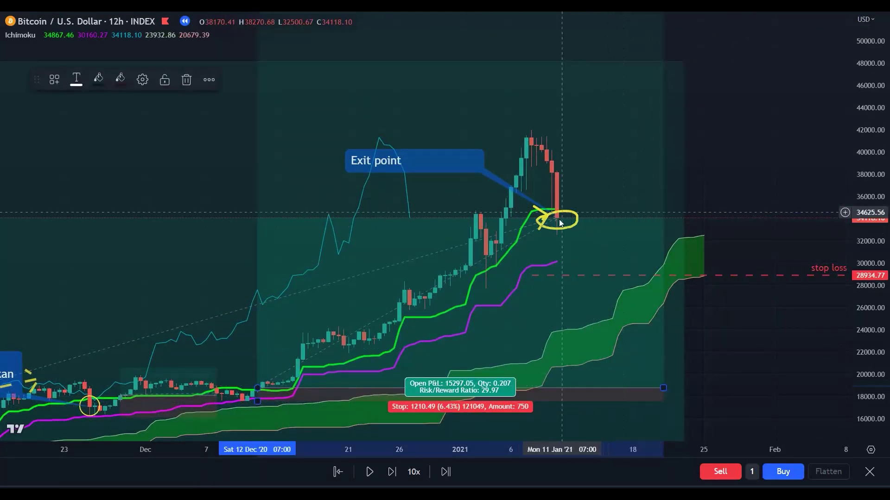
# Brush an arrow falling from the exit point to below 16000, circle where it crosses the stop loss line, and undo the strokes
pyautogui.moveTo(562, 217)
pyautogui.mouseDown()
pyautogui.moveTo(580, 202)
pyautogui.moveTo(582, 422)
pyautogui.mouseUp()
pyautogui.moveTo(590, 259)
pyautogui.mouseDown()
pyautogui.moveTo(562, 284)
pyautogui.moveTo(587, 263)
pyautogui.mouseUp()
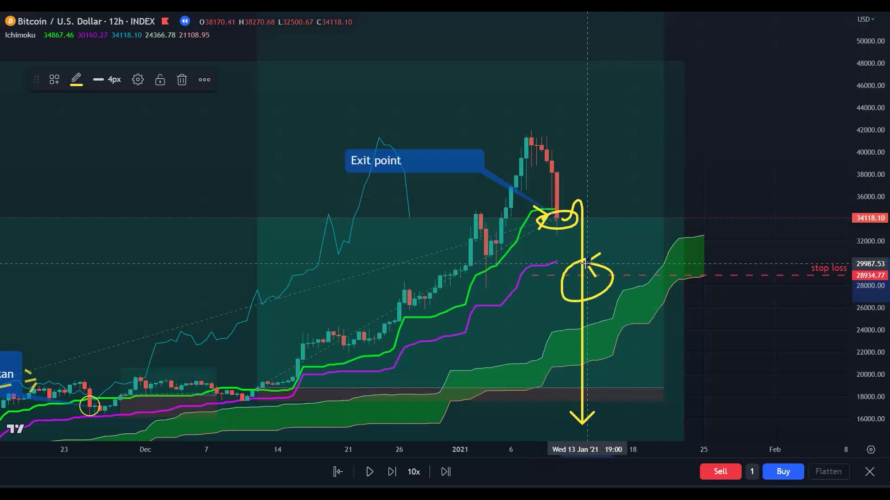
pyautogui.hotkey('ctrl', 'z')
pyautogui.hotkey('ctrl', 'z')
pyautogui.hotkey('ctrl', 'z')
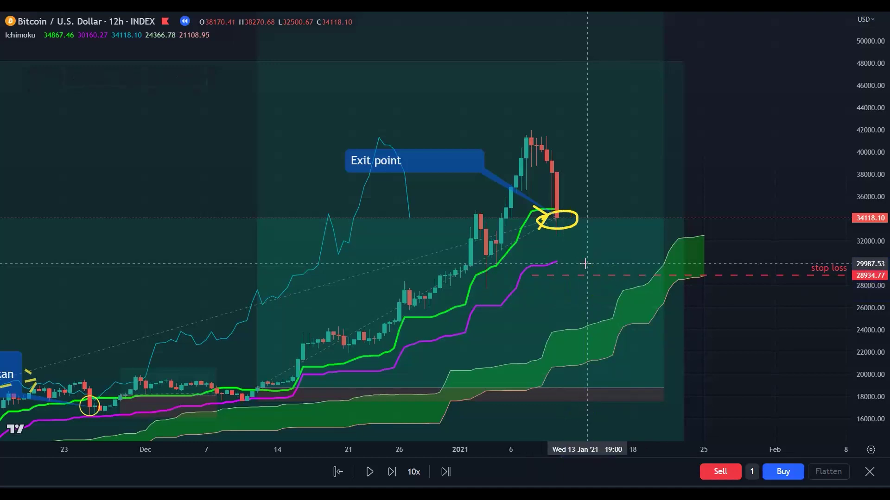
# Advance the bar replay to the 11 January 07:00 candle
pyautogui.click(389, 476)
pyautogui.click(389, 476)
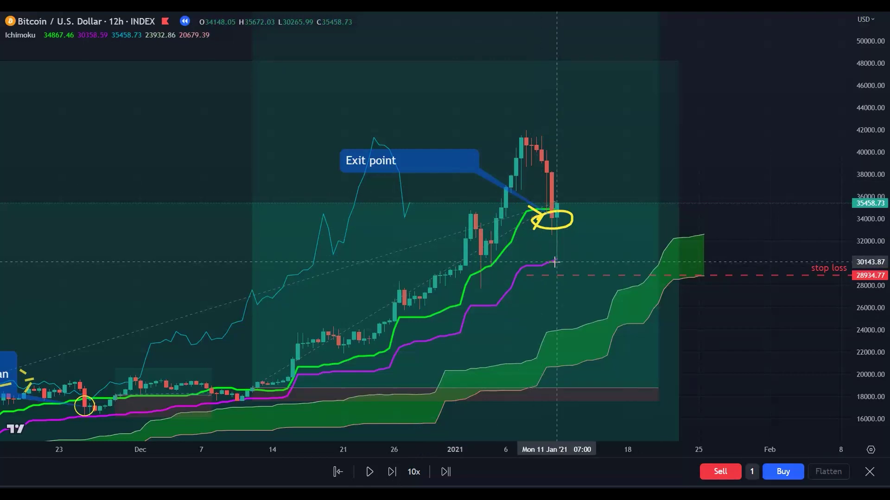
pyautogui.moveTo(870, 356); pyautogui.dragTo(871, 285)
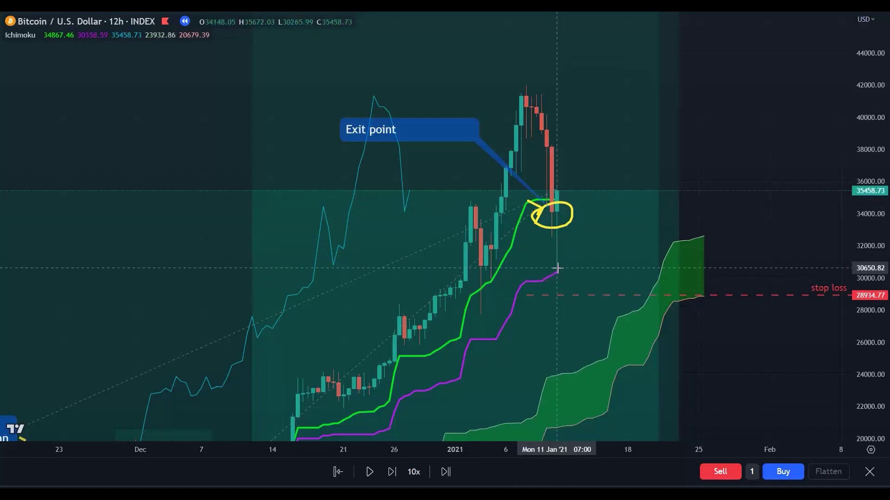
pyautogui.scroll(3, 567, 355)
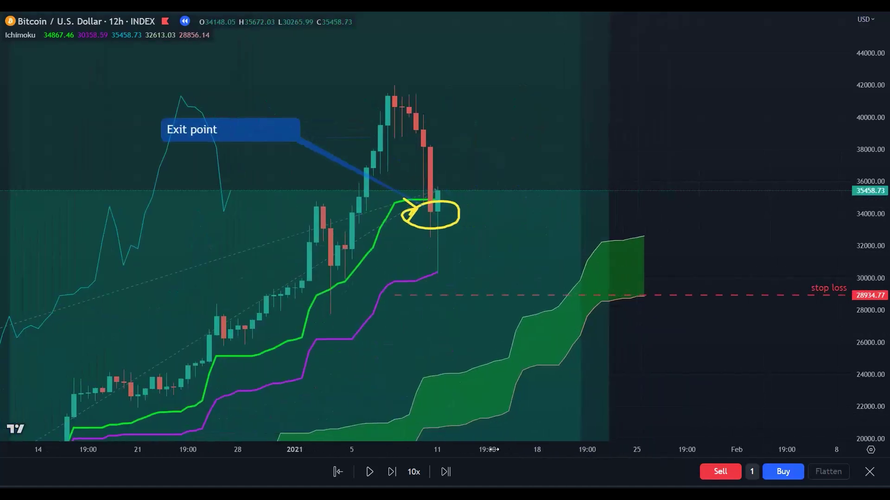
pyautogui.moveTo(741, 369); pyautogui.dragTo(801, 358)
pyautogui.hotkey('ctrl', 'z')
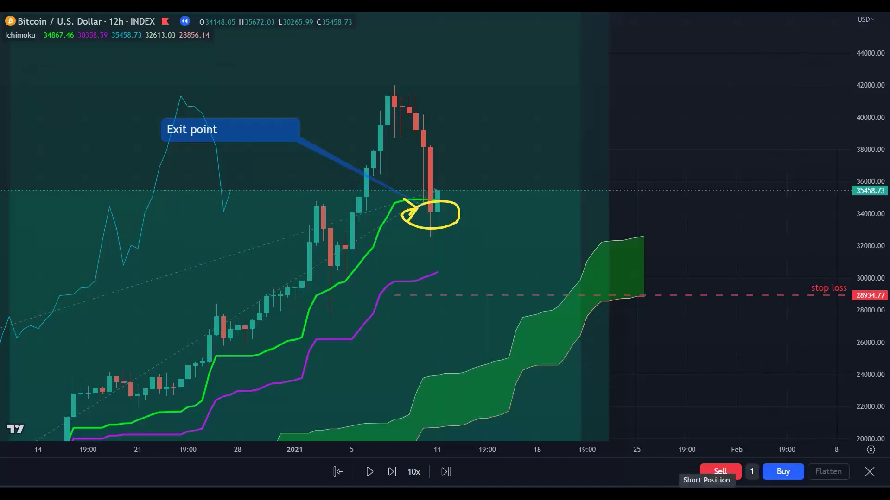
# Place a long position on the 11 January 07:00 candle with entry at about 35549, stop at 16.41% and target at 28.47%
pyautogui.click(438, 189)
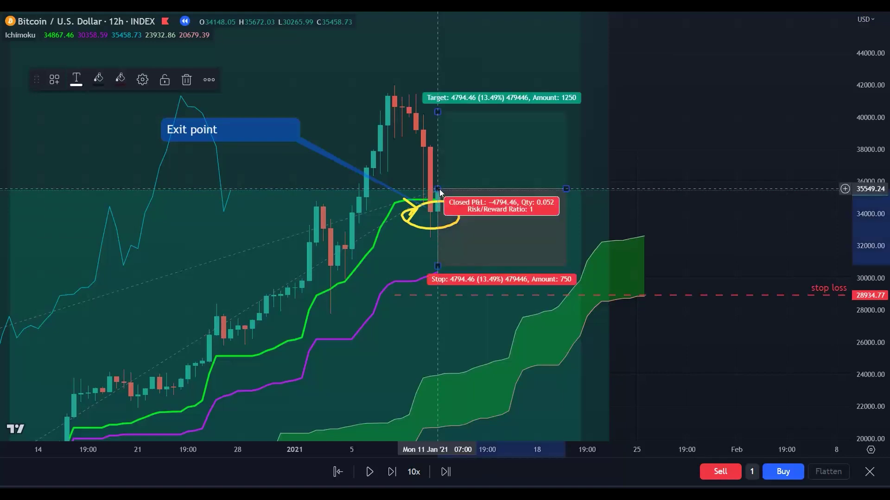
pyautogui.moveTo(437, 268); pyautogui.dragTo(438, 283)
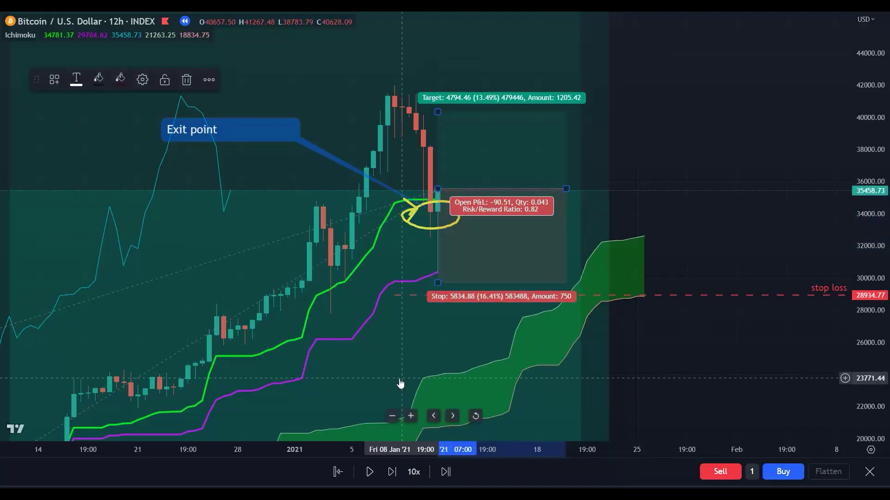
pyautogui.moveTo(438, 111); pyautogui.dragTo(440, 23)
pyautogui.moveTo(715, 158); pyautogui.dragTo(727, 190)
pyautogui.moveTo(874, 176); pyautogui.dragTo(875, 253)
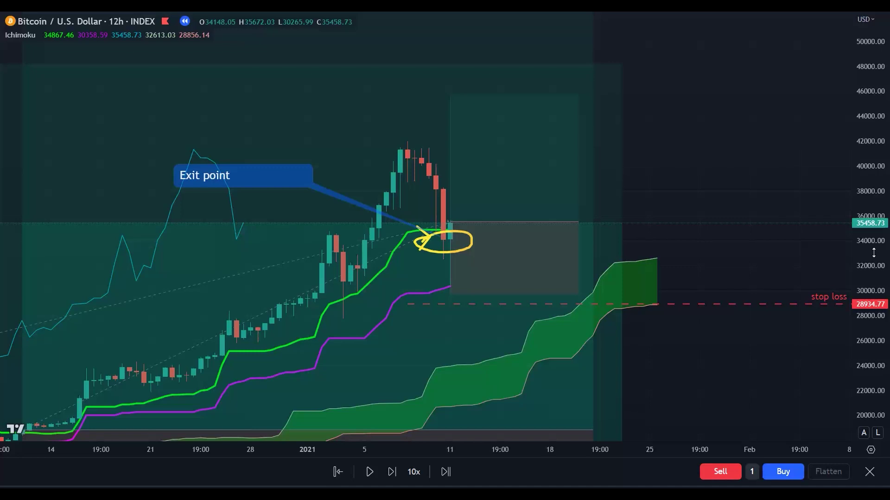
pyautogui.hotkey('ctrl', 'z')
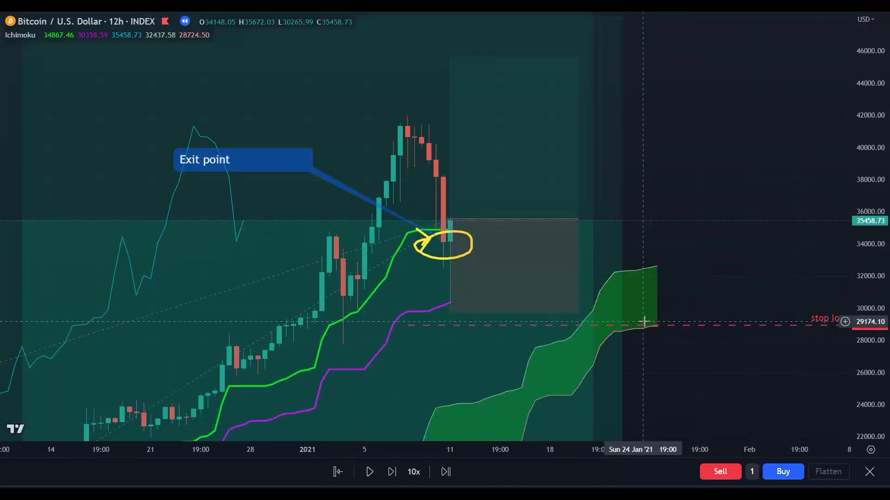
pyautogui.hotkey('ctrl', 'z')
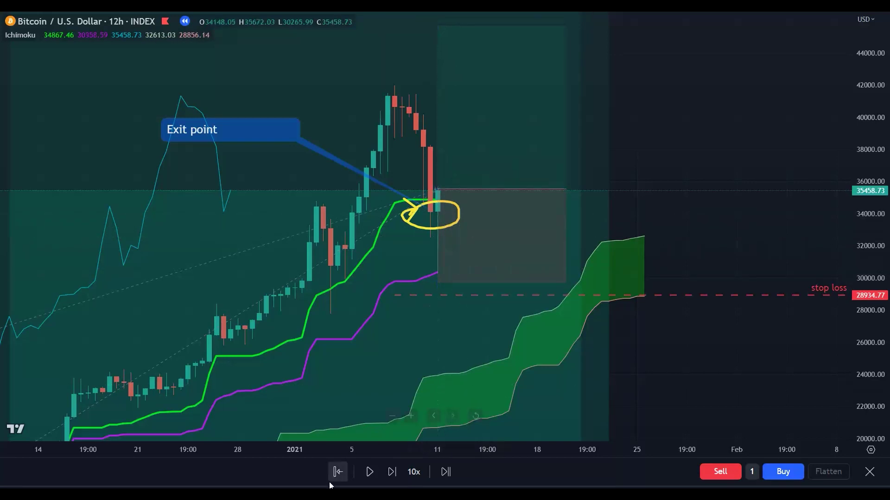
# Mark the area below the exit point with two yellow circles and a freehand stroke, and remove them
pyautogui.moveTo(480, 317); pyautogui.dragTo(444, 280)
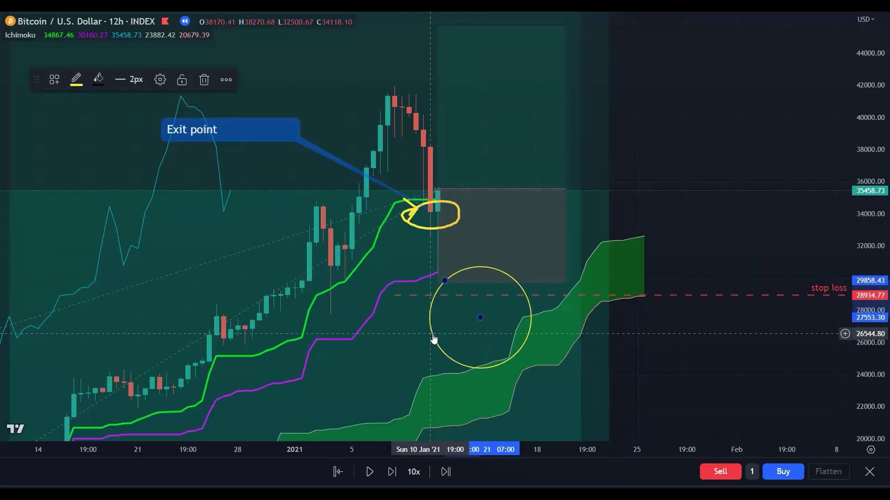
pyautogui.press('Escape')
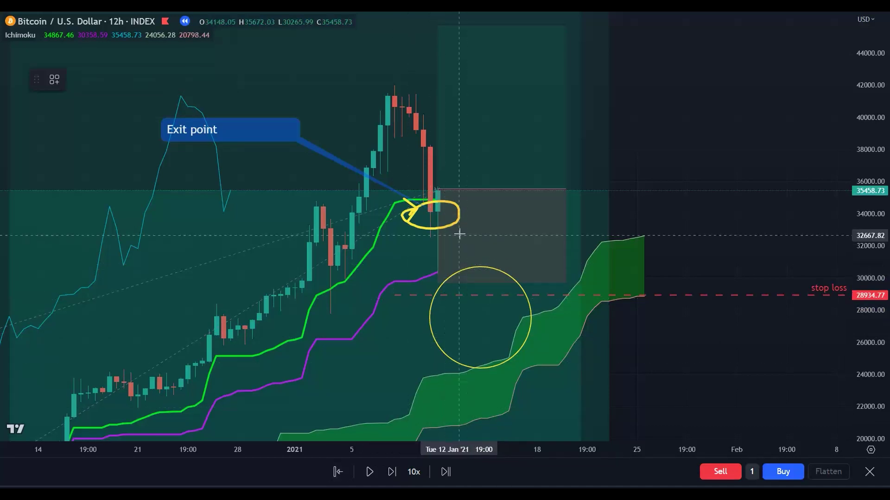
pyautogui.moveTo(452, 230); pyautogui.dragTo(431, 213)
pyautogui.click(430, 211)
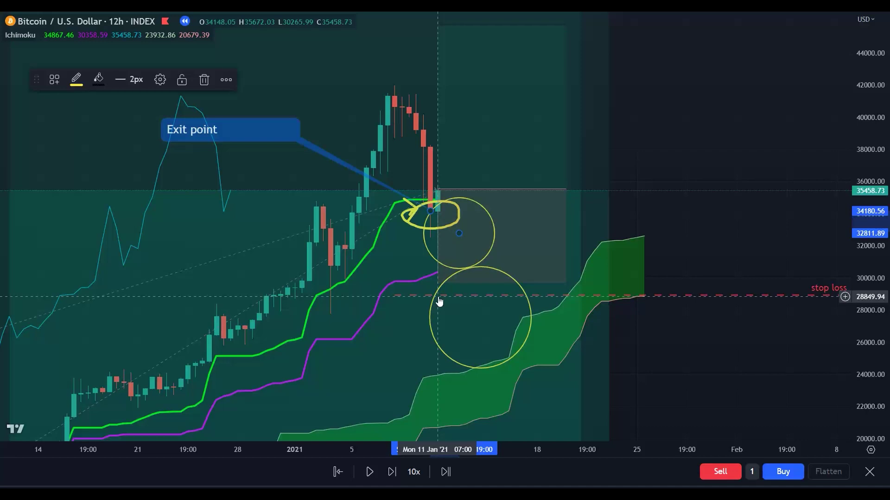
pyautogui.press('Delete')
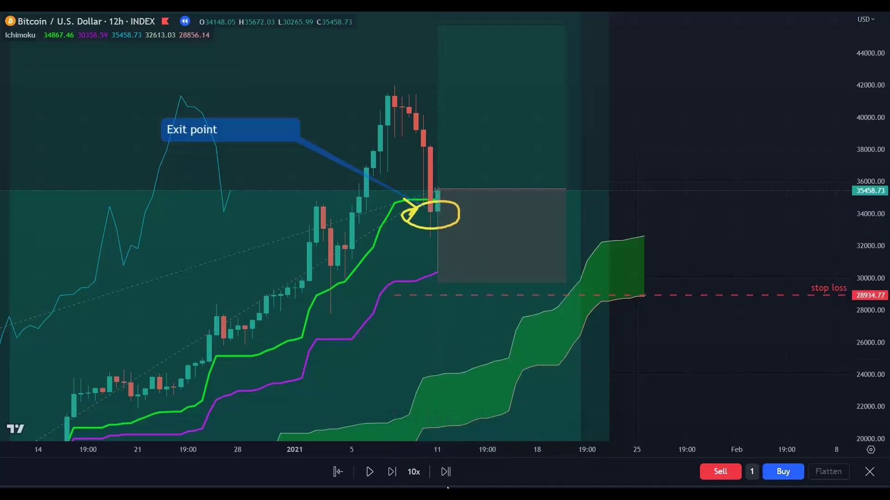
pyautogui.moveTo(435, 211)
pyautogui.mouseDown()
pyautogui.moveTo(441, 199)
pyautogui.moveTo(508, 324)
pyautogui.mouseUp()
pyautogui.hotkey('ctrl', 'z')
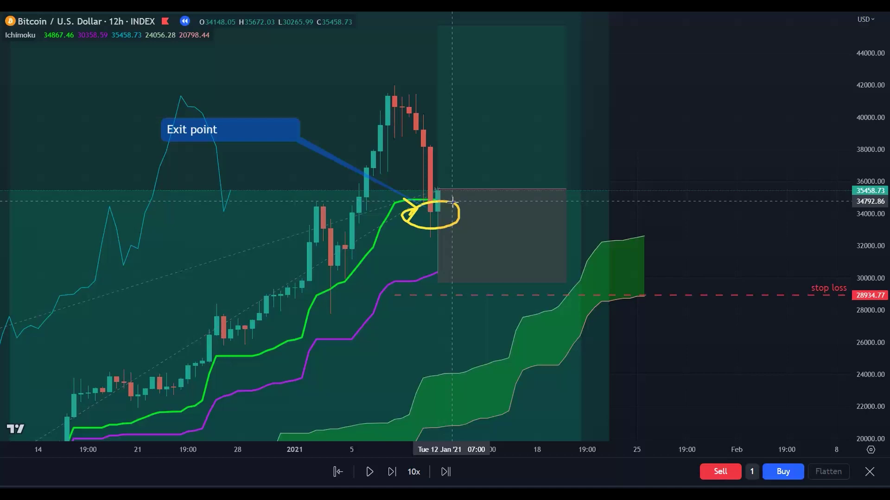
# Circle the December long position's entry candles with a yellow freehand brush stroke and delete it
pyautogui.moveTo(587, 447); pyautogui.dragTo(678, 446)
pyautogui.moveTo(870, 324); pyautogui.dragTo(871, 394)
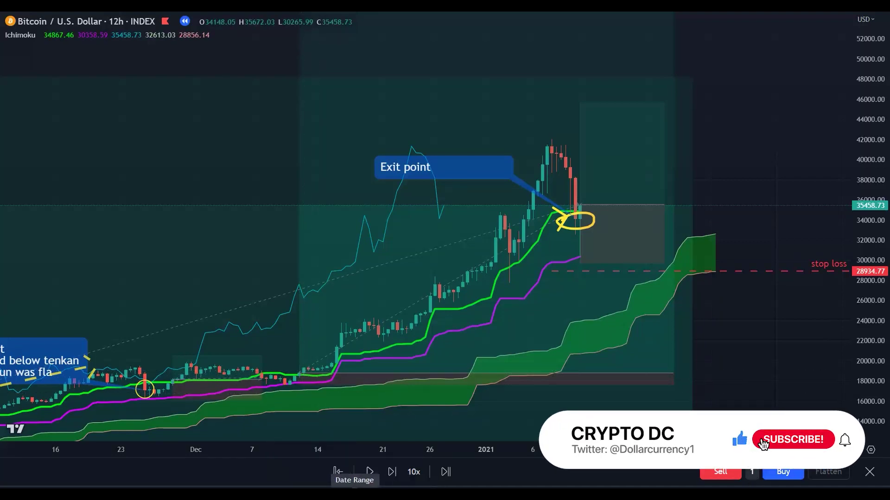
pyautogui.moveTo(292, 366)
pyautogui.mouseDown()
pyautogui.moveTo(319, 376)
pyautogui.moveTo(296, 396)
pyautogui.moveTo(284, 375)
pyautogui.moveTo(304, 371)
pyautogui.mouseUp()
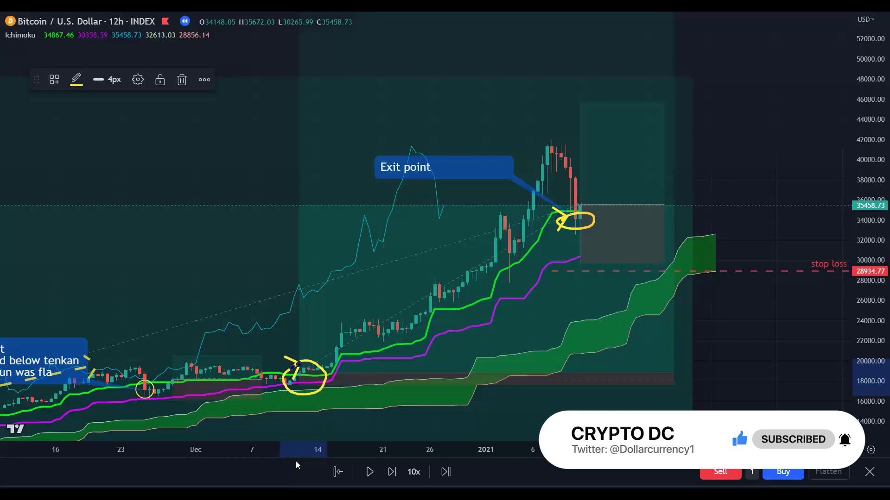
pyautogui.press('Delete')
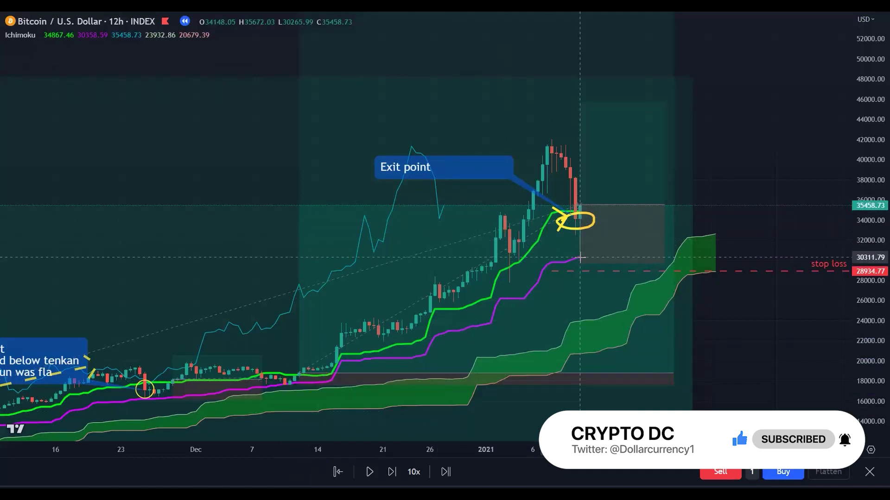
# Brush a large circle below the exit candle and delete it, and do the same with a zigzag arrow falling through the stop loss line
pyautogui.moveTo(575, 214)
pyautogui.mouseDown()
pyautogui.moveTo(630, 259)
pyautogui.moveTo(540, 298)
pyautogui.moveTo(548, 222)
pyautogui.moveTo(585, 213)
pyautogui.mouseUp()
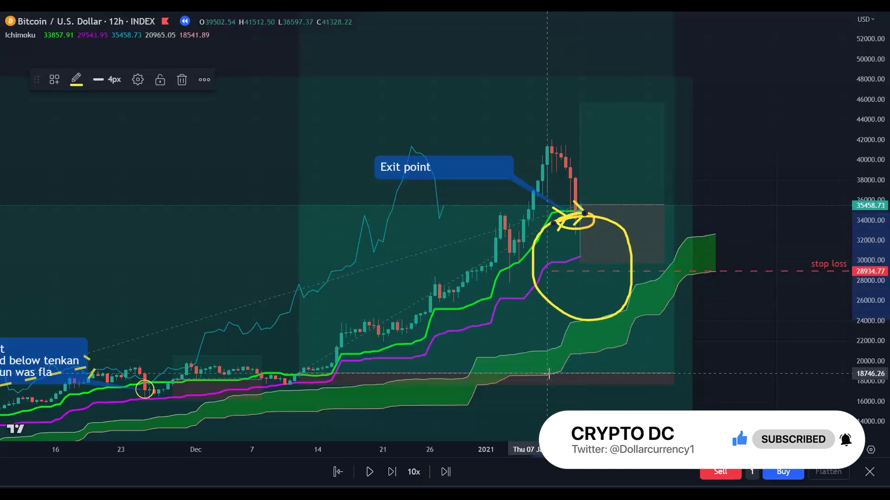
pyautogui.press('Delete')
pyautogui.moveTo(578, 217)
pyautogui.mouseDown()
pyautogui.moveTo(639, 255)
pyautogui.moveTo(630, 297)
pyautogui.mouseUp()
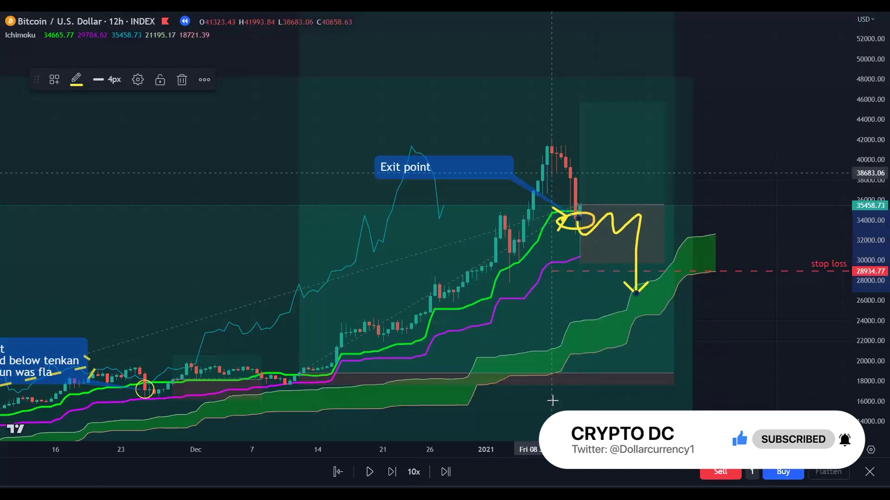
pyautogui.press('Delete')
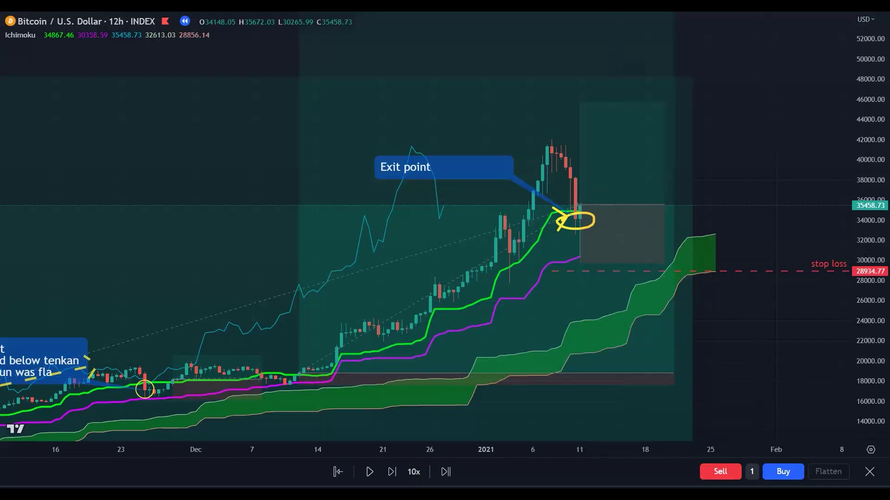
# Delete the 11 January long position and advance the bar replay by two candles
pyautogui.click(655, 216)
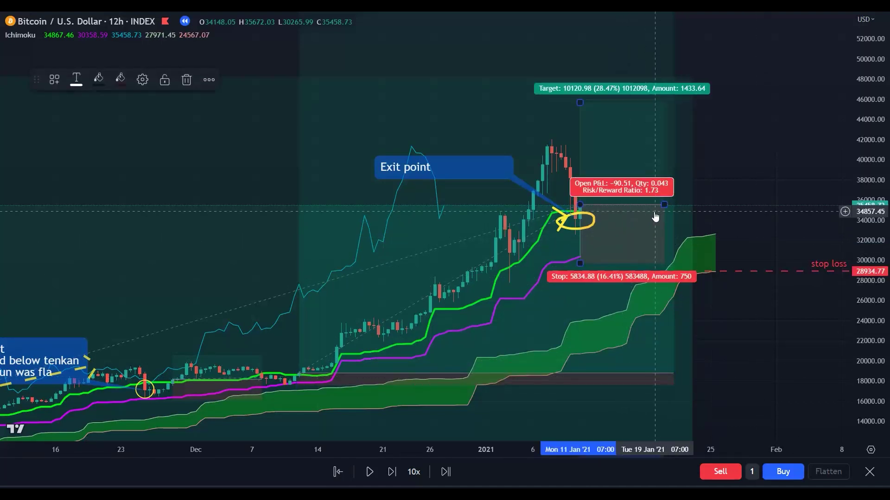
pyautogui.press('Delete')
pyautogui.moveTo(748, 223); pyautogui.dragTo(700, 253)
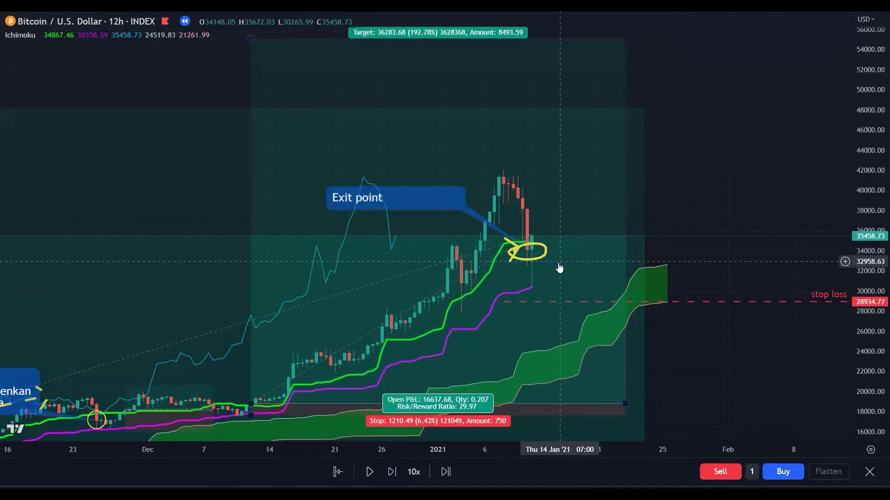
pyautogui.click(392, 473)
pyautogui.click(392, 473)
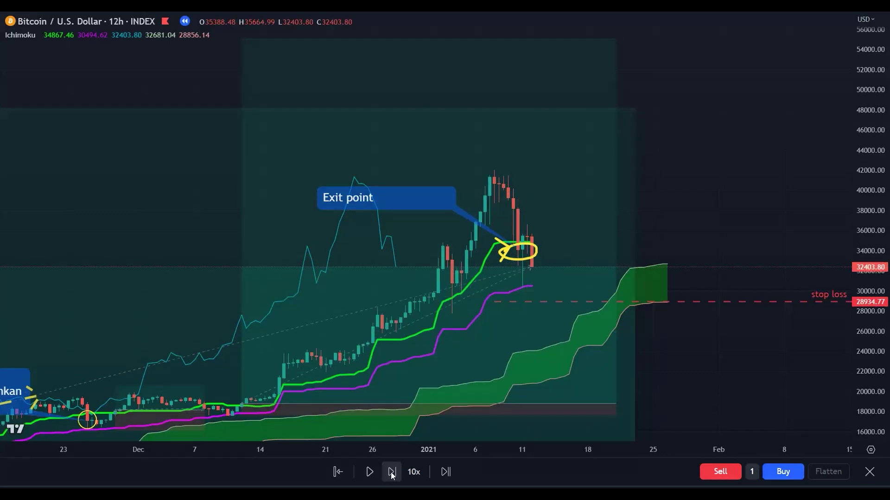
# Advance the bar replay candle by candle to about 17 January 2021
pyautogui.click(392, 472)
pyautogui.click(392, 472)
pyautogui.click(391, 472)
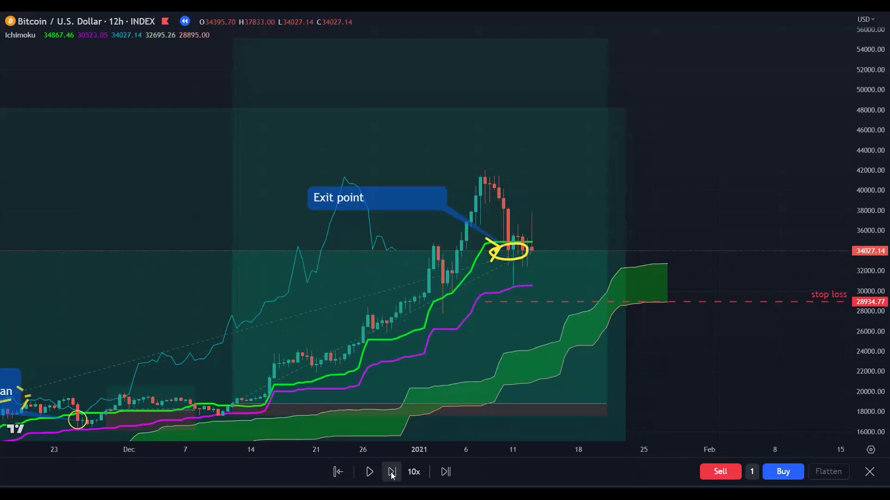
pyautogui.click(392, 473)
pyautogui.click(392, 473)
pyautogui.click(391, 473)
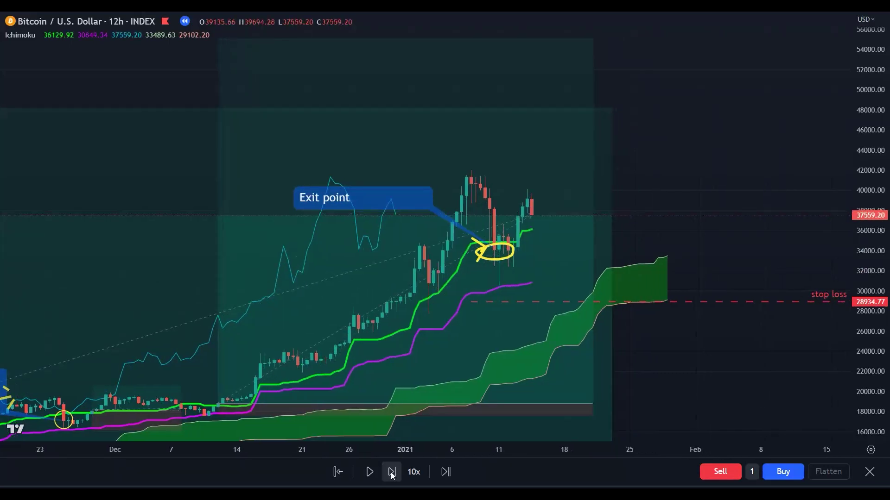
pyautogui.click(392, 472)
pyautogui.click(392, 472)
pyautogui.click(392, 473)
pyautogui.click(392, 473)
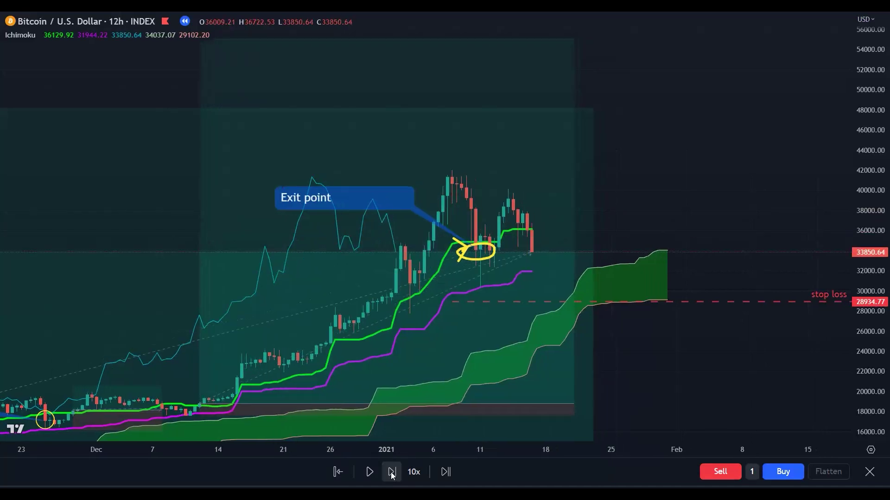
pyautogui.click(391, 472)
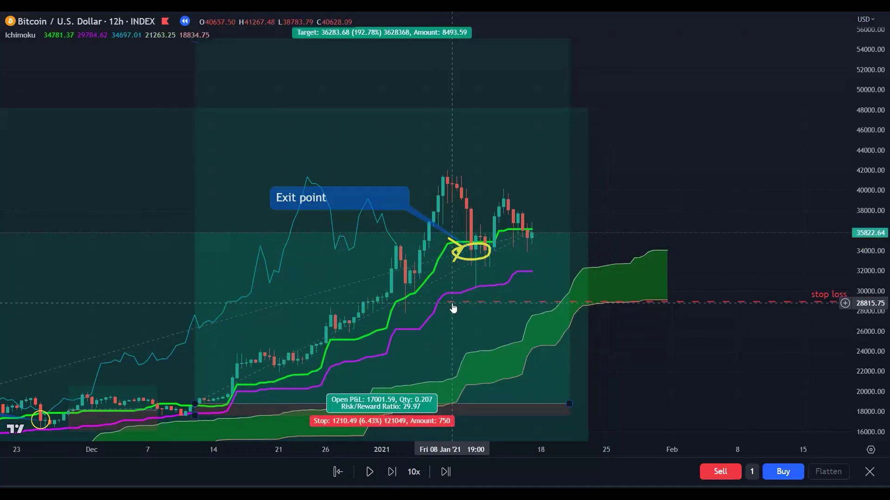
# Raise the stop loss line to 31289.97, just below the Kijun, and advance the bar replay to about 21 January
pyautogui.moveTo(612, 302); pyautogui.dragTo(681, 278)
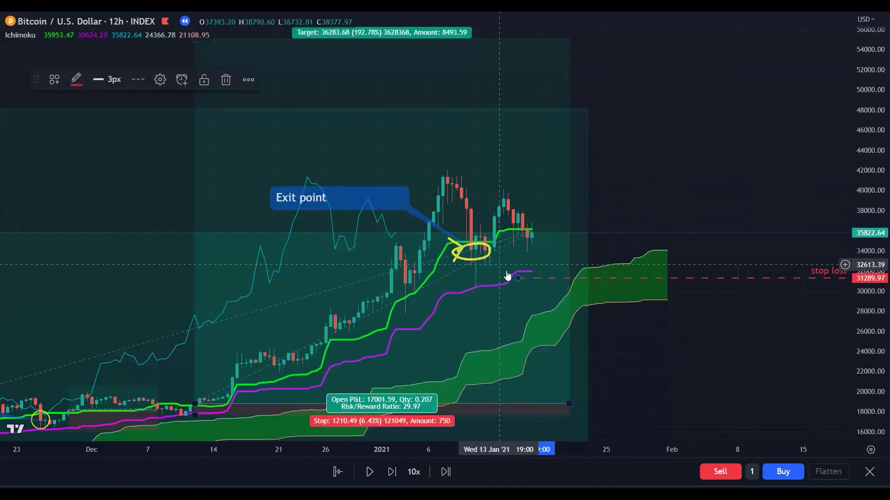
pyautogui.click(392, 472)
pyautogui.click(391, 473)
pyautogui.click(392, 472)
pyautogui.click(391, 472)
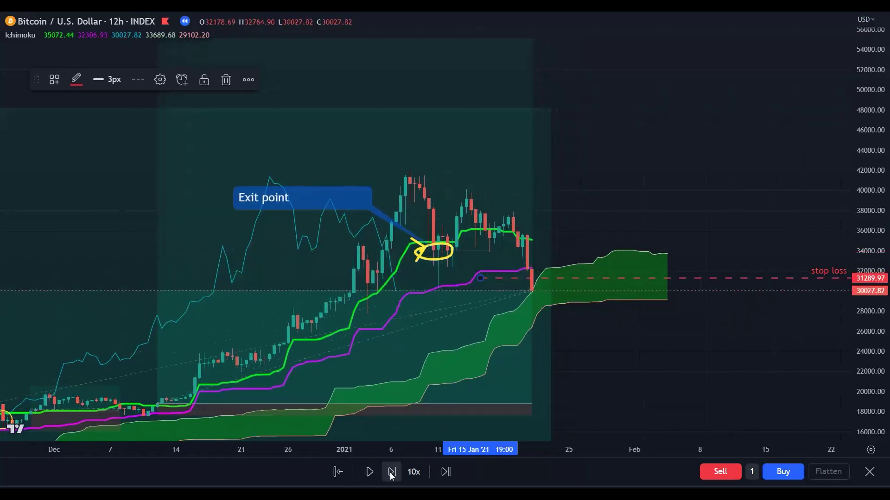
pyautogui.click(391, 472)
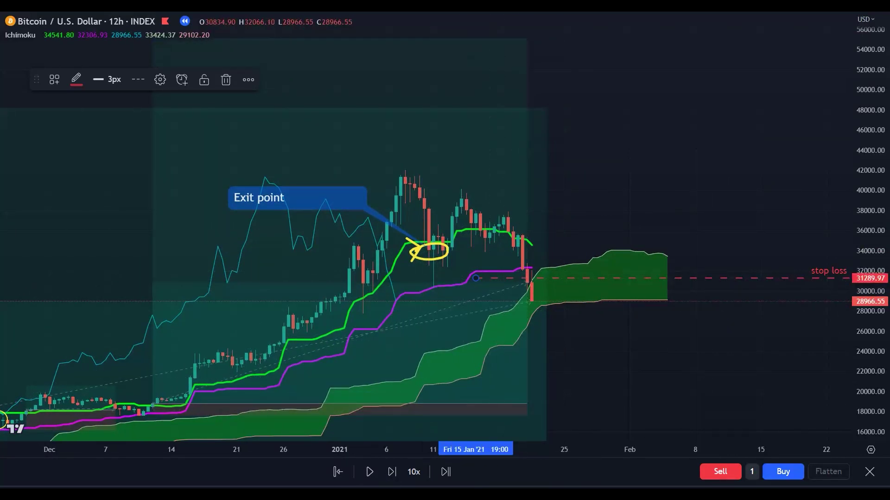
pyautogui.click(392, 472)
# Circle the candles crossing the stop loss line around 21 January with yellow freehand strokes, and move the floating drawing toolbar aside
pyautogui.moveTo(538, 264)
pyautogui.mouseDown()
pyautogui.moveTo(546, 278)
pyautogui.moveTo(512, 293)
pyautogui.moveTo(537, 256)
pyautogui.moveTo(551, 271)
pyautogui.mouseUp()
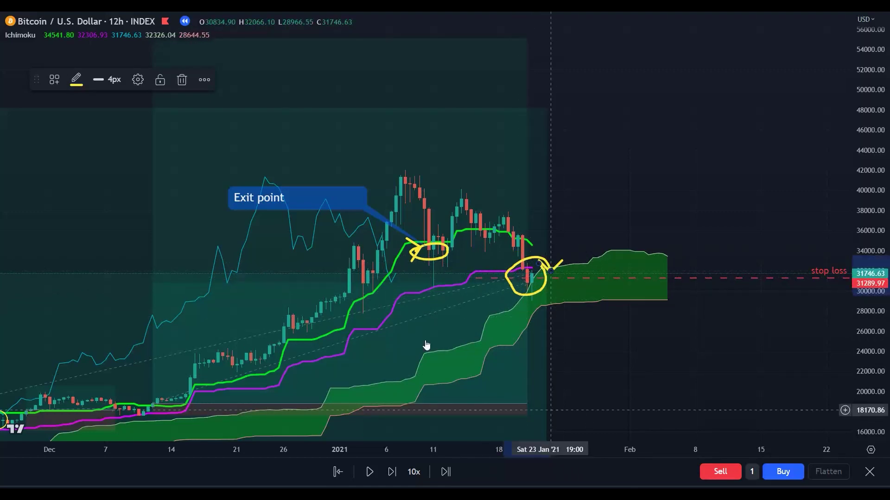
pyautogui.moveTo(864, 145); pyautogui.dragTo(864, 163)
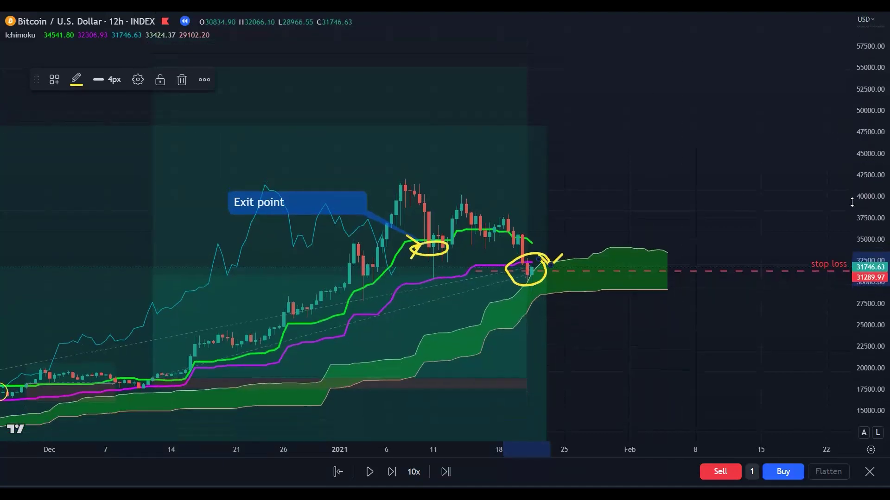
pyautogui.moveTo(37, 76); pyautogui.dragTo(7, 131)
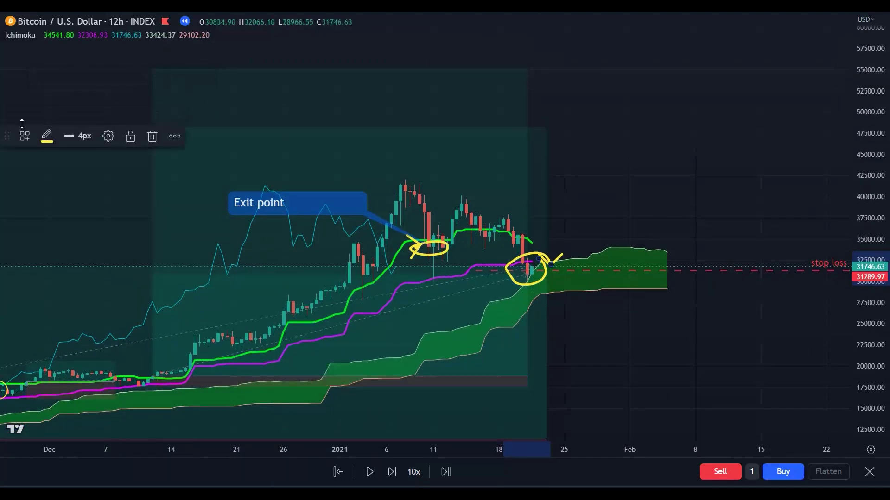
# Lower the targets of the December and October long positions to 69.90% and 170.90%, near the stop loss level
pyautogui.moveTo(154, 68); pyautogui.dragTo(145, 265)
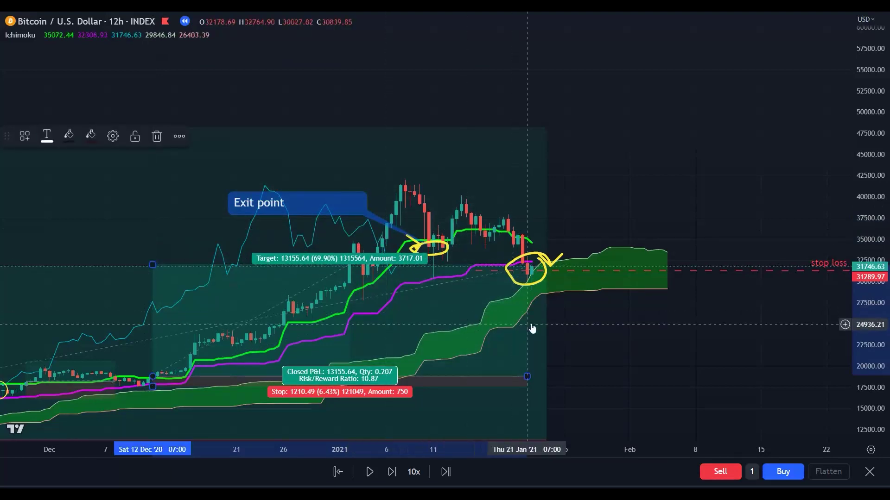
pyautogui.moveTo(737, 363); pyautogui.dragTo(837, 288)
pyautogui.moveTo(505, 455); pyautogui.dragTo(678, 473)
pyautogui.moveTo(253, 62); pyautogui.dragTo(267, 209)
pyautogui.moveTo(770, 314); pyautogui.dragTo(681, 300)
pyautogui.moveTo(888, 353); pyautogui.dragTo(876, 243)
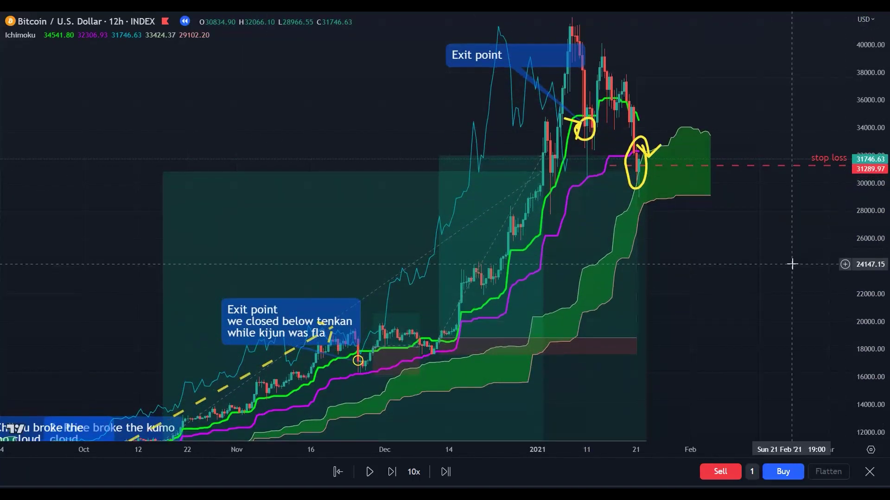
pyautogui.click(204, 261)
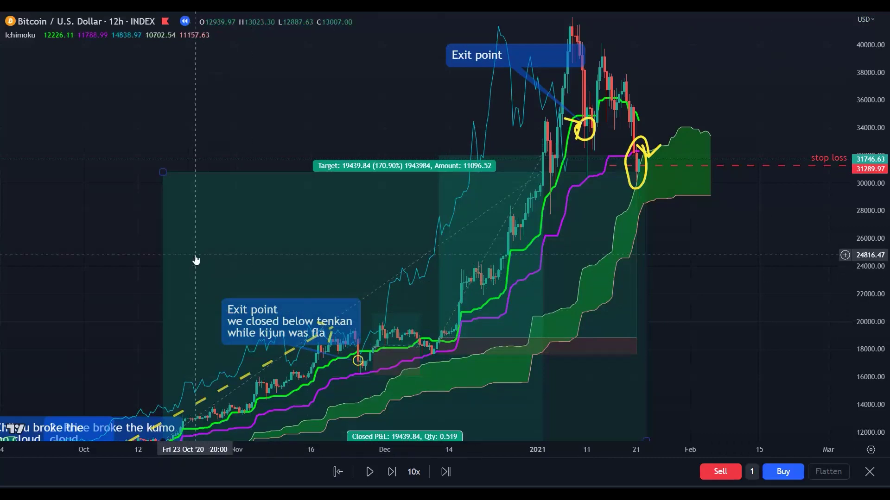
# Examine the October 2020 entry area with its Tenkan–Kijun cross, price and Chikou cloud-break callouts
pyautogui.moveTo(55, 257); pyautogui.dragTo(246, 106)
pyautogui.moveTo(411, 451); pyautogui.dragTo(220, 452)
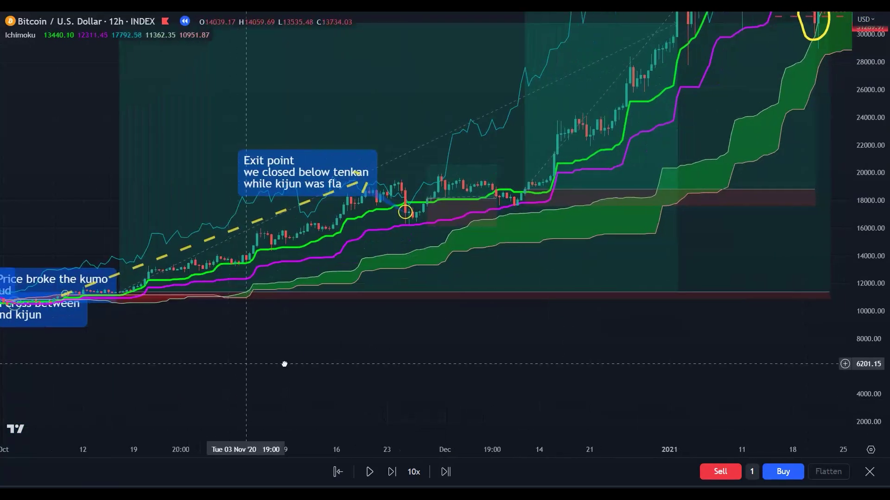
pyautogui.moveTo(285, 364); pyautogui.dragTo(666, 373)
pyautogui.moveTo(877, 404); pyautogui.dragTo(863, 98)
pyautogui.moveTo(360, 231); pyautogui.dragTo(352, 13)
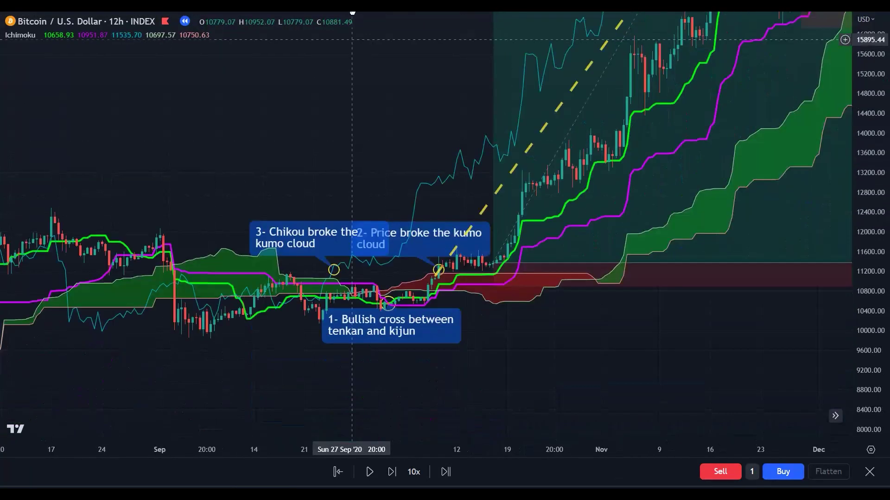
pyautogui.moveTo(858, 386); pyautogui.dragTo(859, 255)
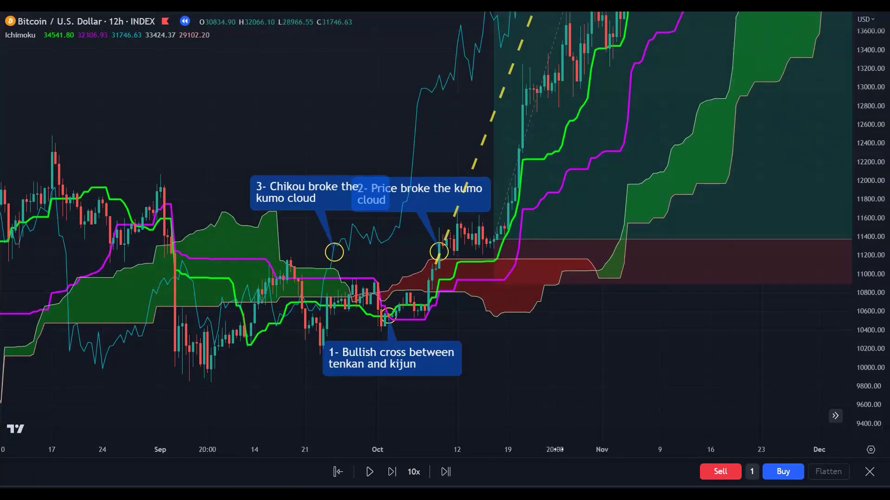
pyautogui.moveTo(558, 450); pyautogui.dragTo(449, 454)
pyautogui.moveTo(472, 378); pyautogui.dragTo(528, 388)
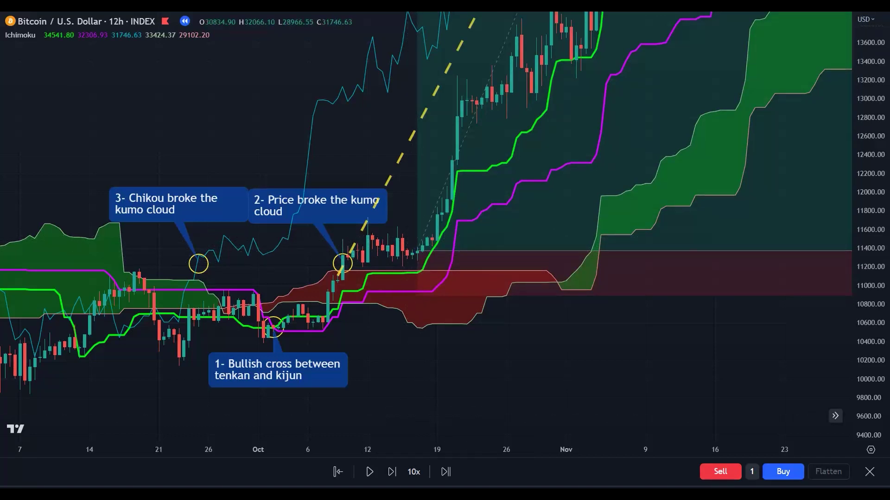
# Add a "Golden signal" callout pointing at the 17 October entry, narrow it to two lines, and shift the price-break callout slightly
pyautogui.moveTo(422, 248)
pyautogui.mouseDown()
pyautogui.moveTo(354, 136)
pyautogui.moveTo(303, 128)
pyautogui.mouseUp()
pyautogui.press('capslock')
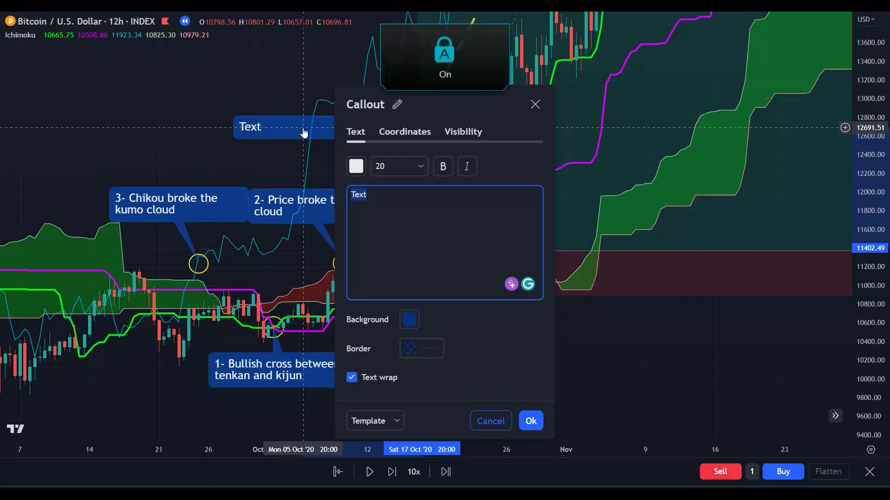
pyautogui.write('Golden signal')
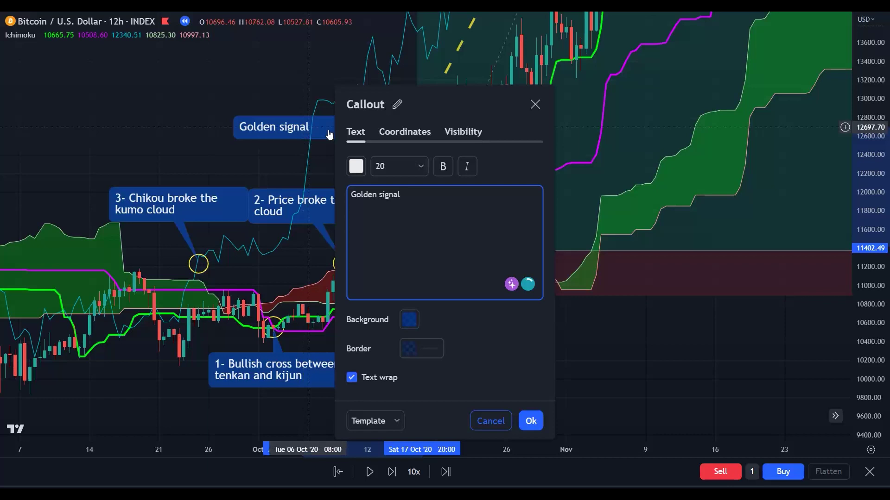
pyautogui.click(531, 420)
pyautogui.moveTo(332, 133); pyautogui.dragTo(368, 132)
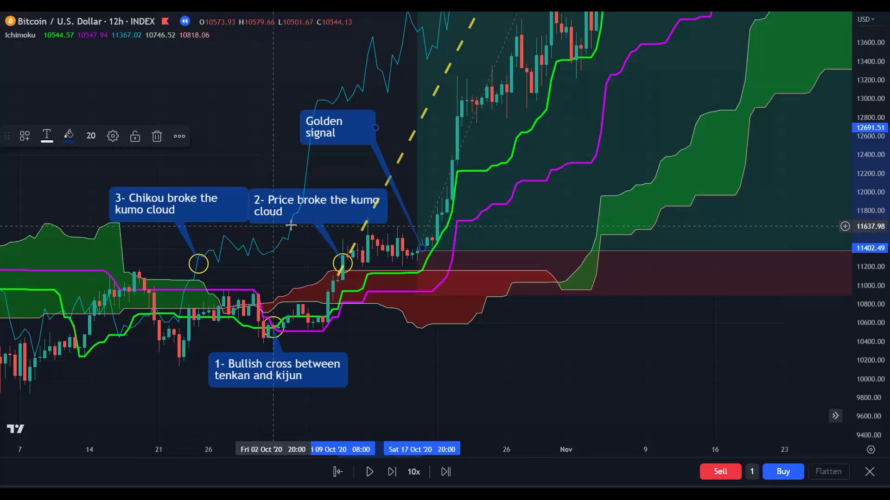
pyautogui.moveTo(320, 213); pyautogui.dragTo(334, 214)
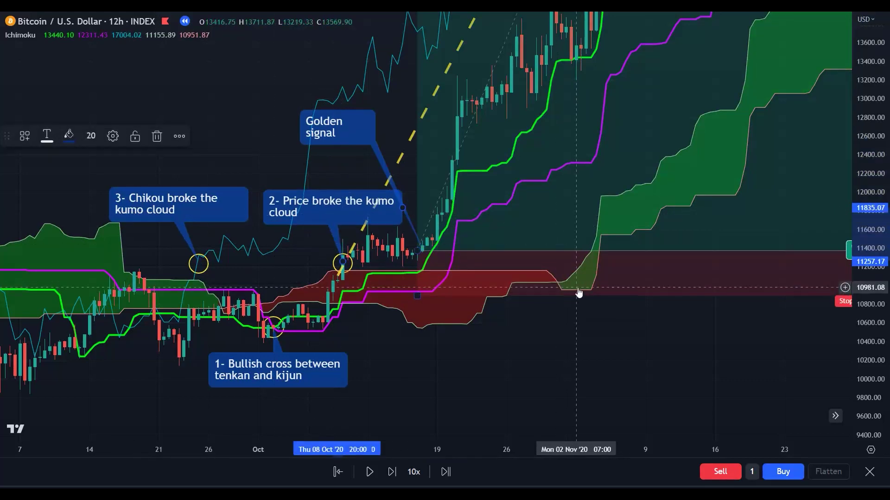
# Add a "Silver signal" callout pointing at the 28 November re-entry candle and place it above the exit point callout
pyautogui.moveTo(648, 341); pyautogui.dragTo(349, 492)
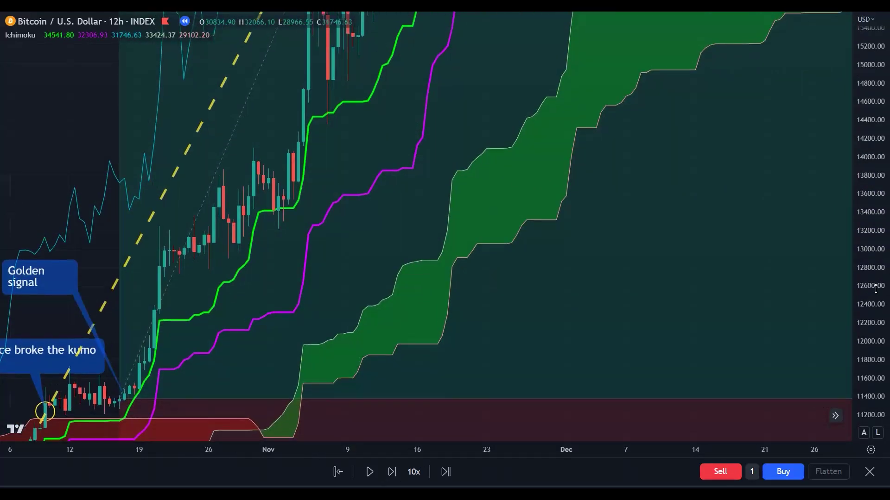
pyautogui.moveTo(874, 291); pyautogui.dragTo(863, 427)
pyautogui.hscroll(5, 804, 373)
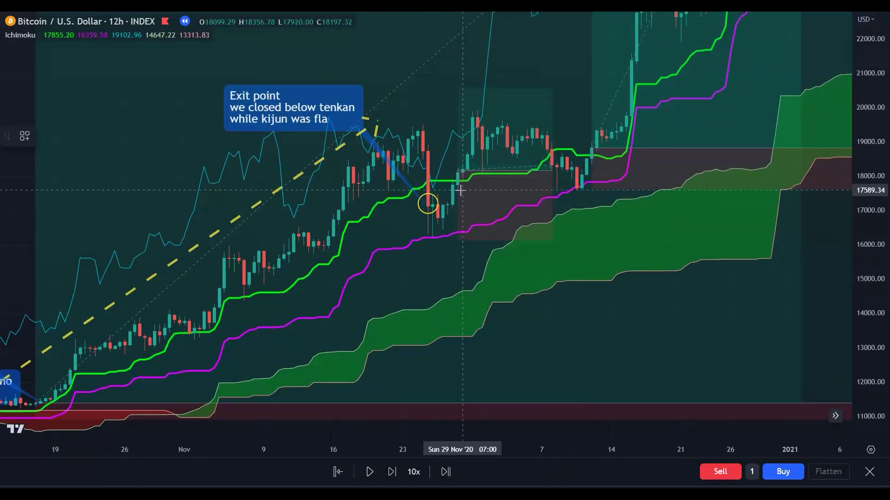
pyautogui.moveTo(456, 167)
pyautogui.mouseDown()
pyautogui.moveTo(470, 170)
pyautogui.moveTo(445, 178)
pyautogui.mouseUp()
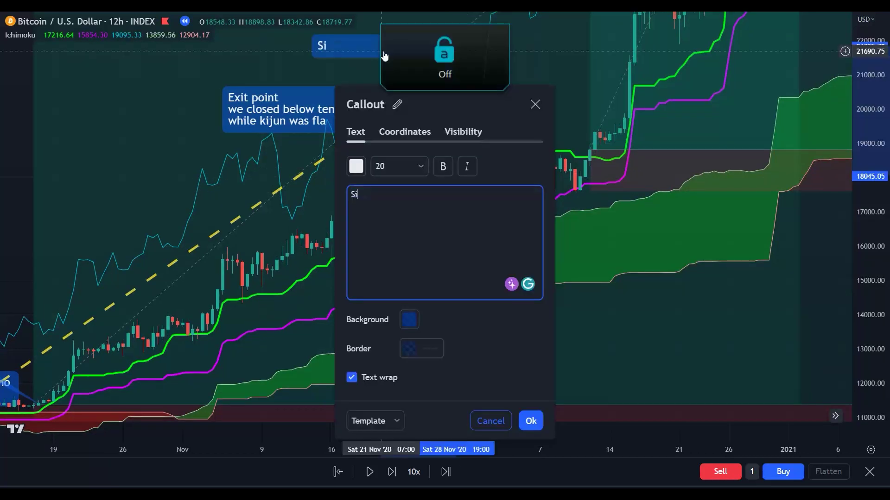
pyautogui.write('ver signal')
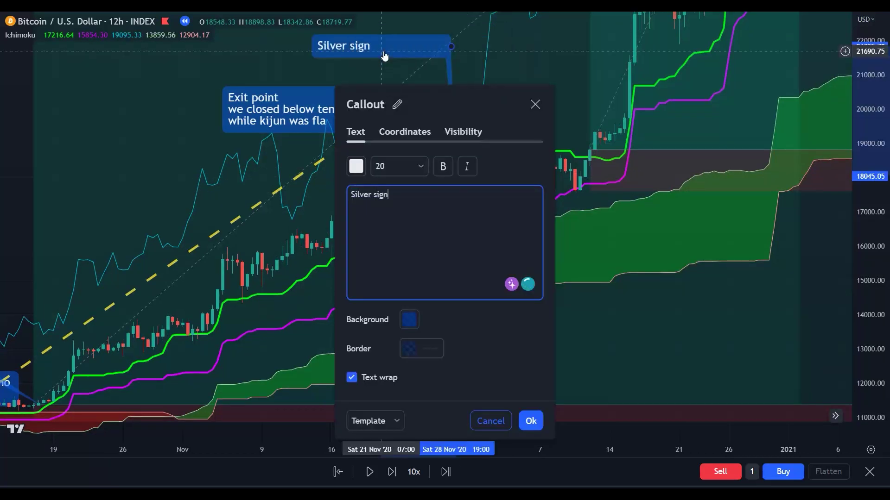
pyautogui.click(530, 420)
pyautogui.moveTo(409, 46); pyautogui.dragTo(369, 47)
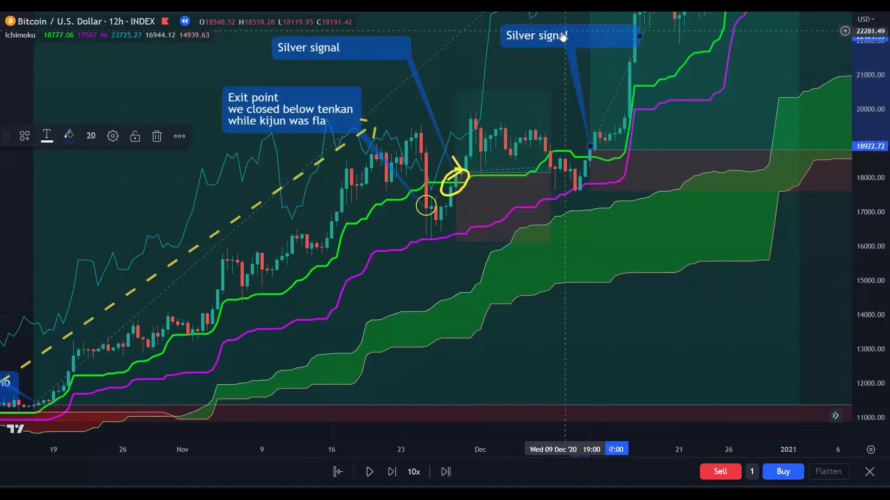
# Place the second "Silver signal" callout beside the first one, with its pointer on the 12 December entry
pyautogui.moveTo(565, 33); pyautogui.dragTo(490, 23)
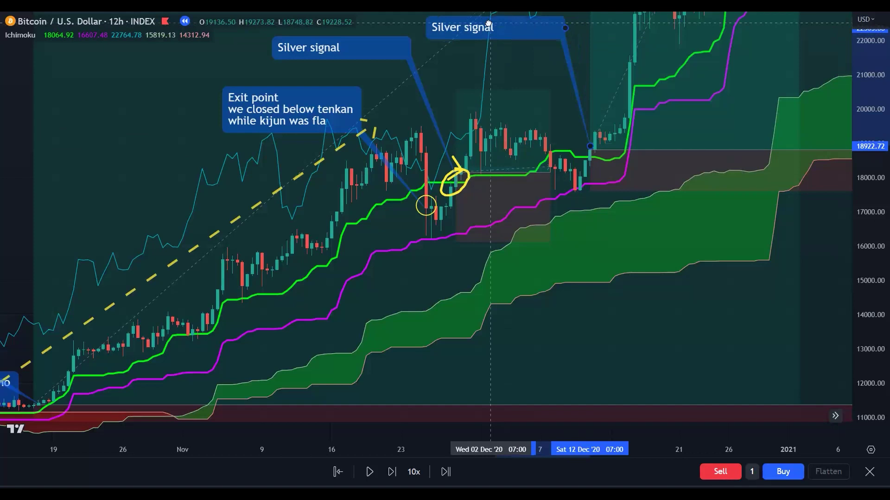
pyautogui.moveTo(868, 301); pyautogui.dragTo(868, 342)
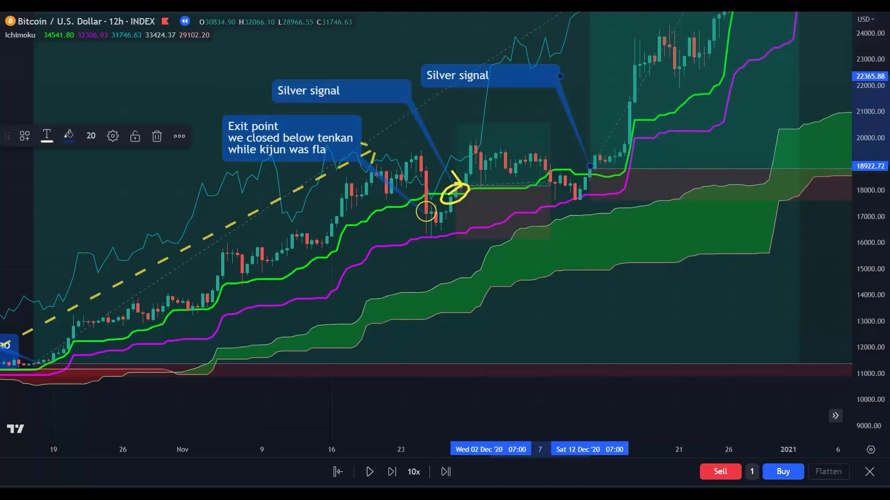
pyautogui.click(588, 294)
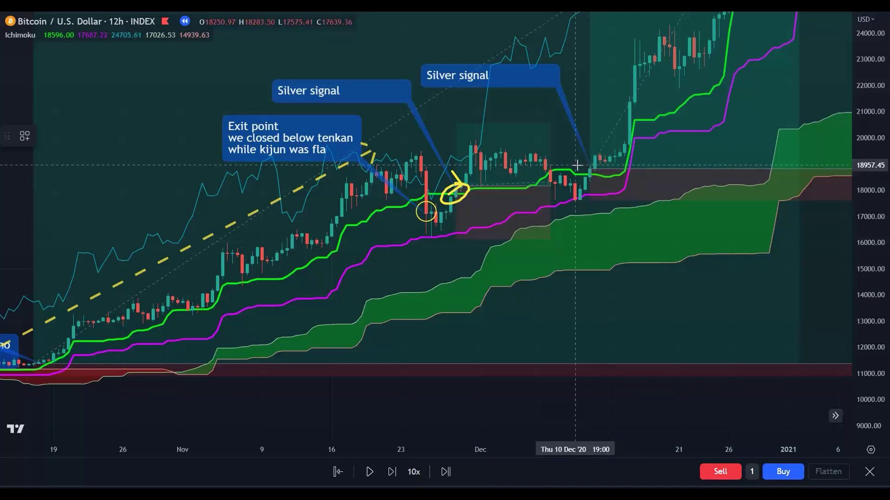
# Circle the 12 December entry area and the area below the 28 November entry with yellow freehand strokes
pyautogui.moveTo(584, 160); pyautogui.dragTo(632, 154)
pyautogui.moveTo(641, 199)
pyautogui.mouseDown()
pyautogui.moveTo(585, 217)
pyautogui.moveTo(570, 180)
pyautogui.moveTo(585, 153)
pyautogui.mouseUp()
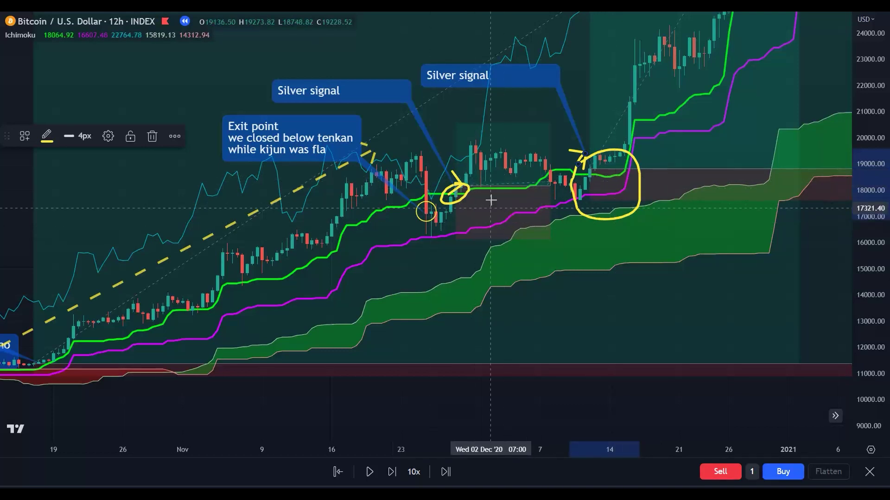
pyautogui.moveTo(464, 199)
pyautogui.mouseDown()
pyautogui.moveTo(503, 222)
pyautogui.moveTo(442, 233)
pyautogui.moveTo(466, 204)
pyautogui.mouseUp()
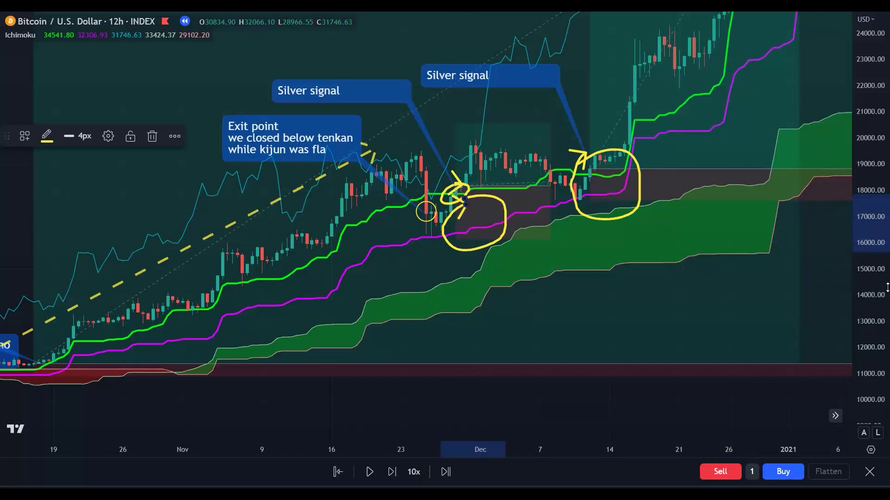
# Circle the area around the Kijun below the January exit point with a large yellow freehand stroke ending in an arrow
pyautogui.moveTo(887, 288); pyautogui.dragTo(877, 323)
pyautogui.moveTo(798, 370)
pyautogui.mouseDown()
pyautogui.moveTo(675, 416)
pyautogui.moveTo(482, 465)
pyautogui.mouseUp()
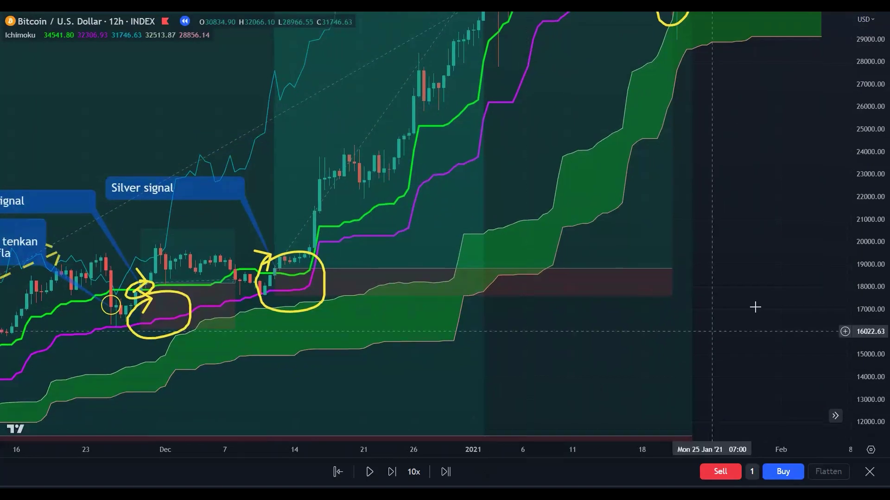
pyautogui.moveTo(818, 185); pyautogui.dragTo(768, 381)
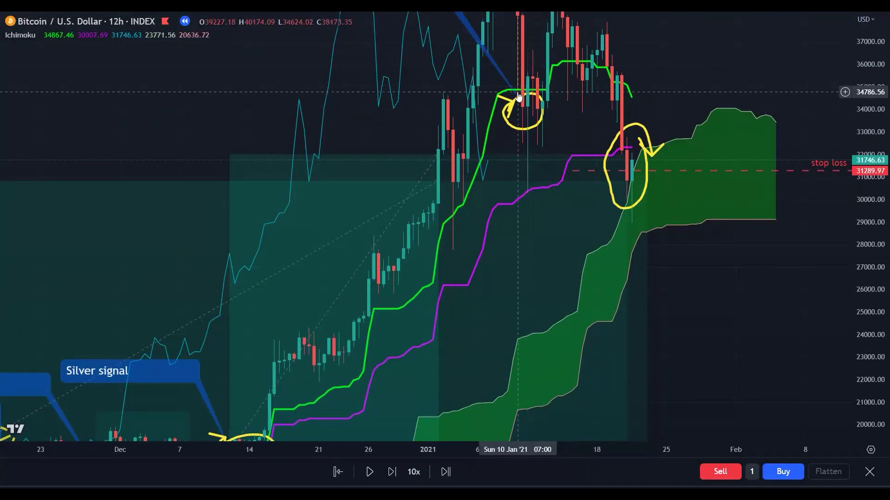
pyautogui.moveTo(509, 113)
pyautogui.mouseDown()
pyautogui.moveTo(514, 104)
pyautogui.moveTo(574, 139)
pyautogui.moveTo(577, 246)
pyautogui.moveTo(475, 149)
pyautogui.moveTo(532, 90)
pyautogui.mouseUp()
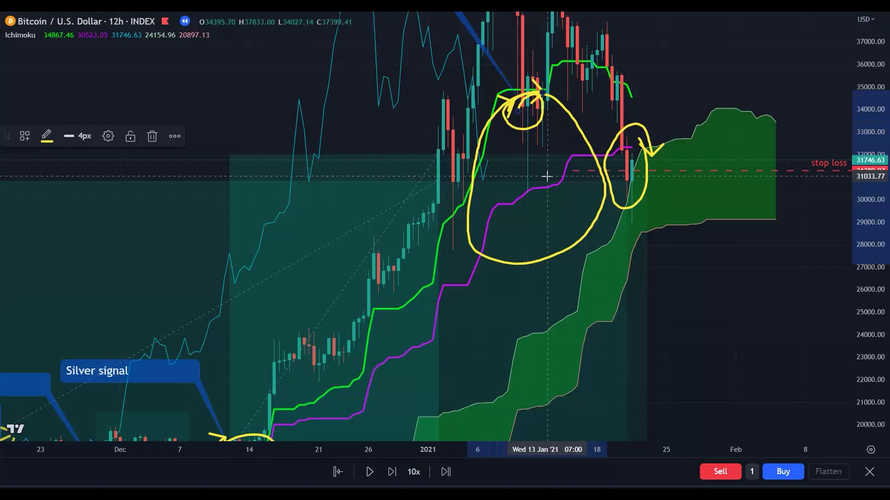
pyautogui.moveTo(870, 302); pyautogui.dragTo(870, 383)
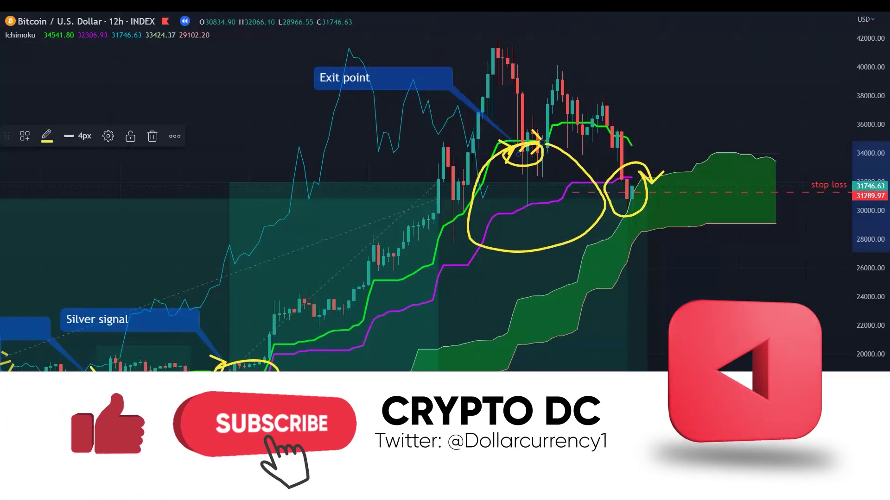